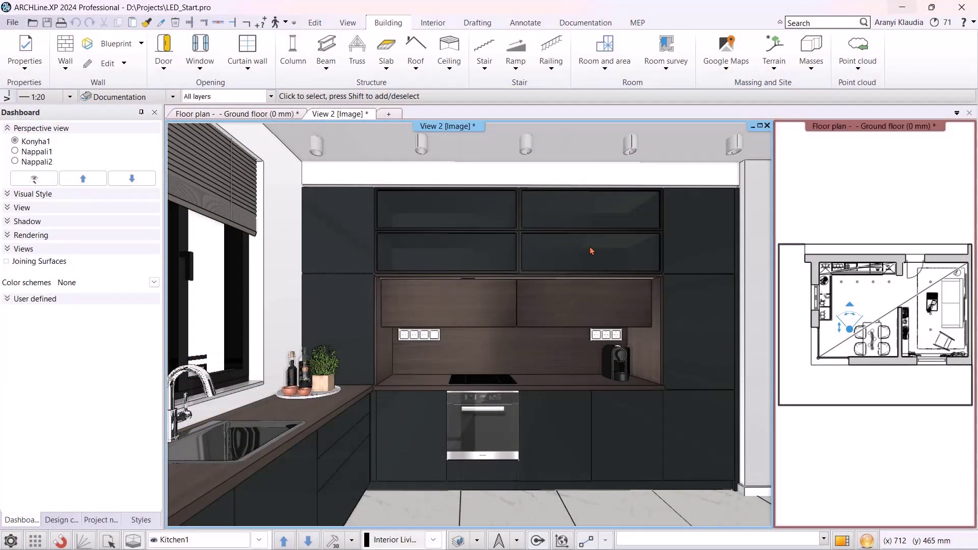
# Open the 2401 mm upper wall cabinet in the cabinet editor and show it Without fronts
pyautogui.click(592, 251)
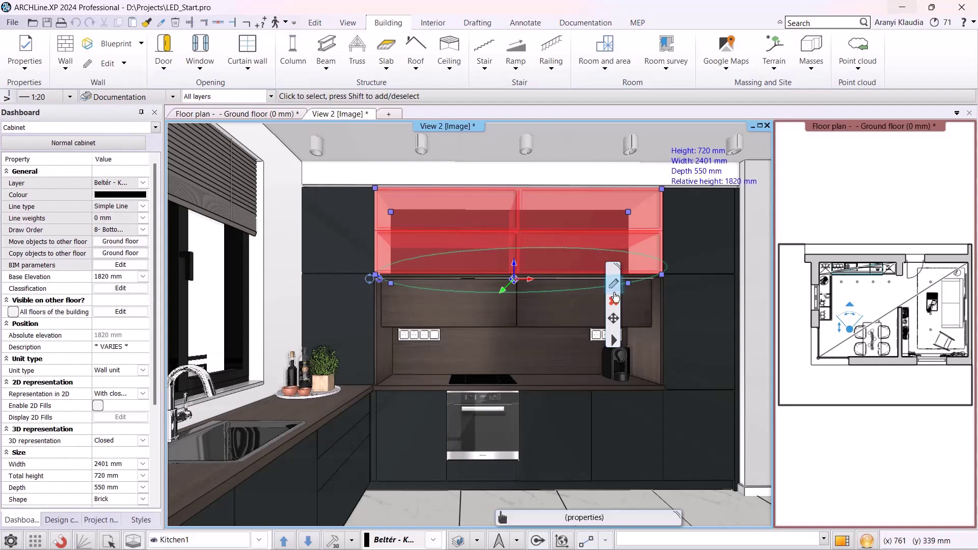
pyautogui.click(614, 285)
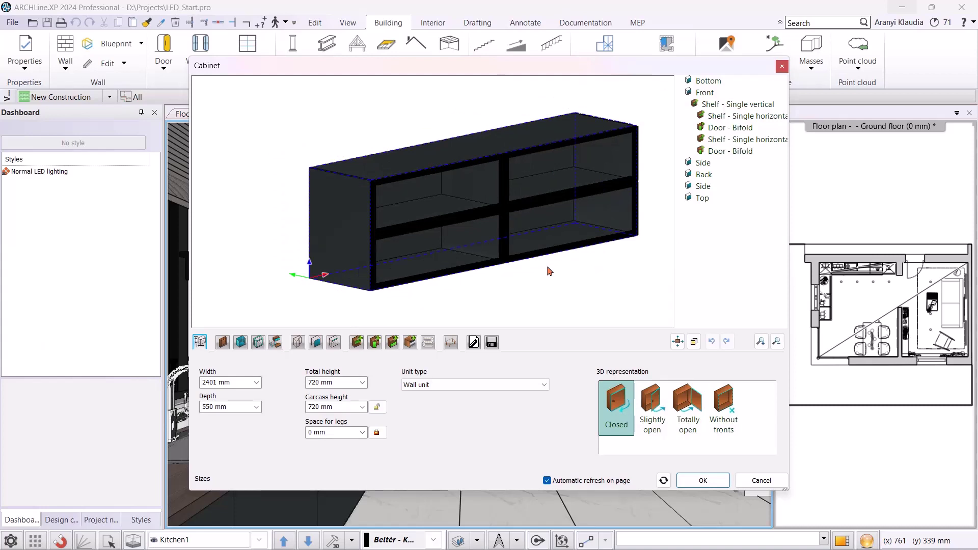
pyautogui.click(727, 408)
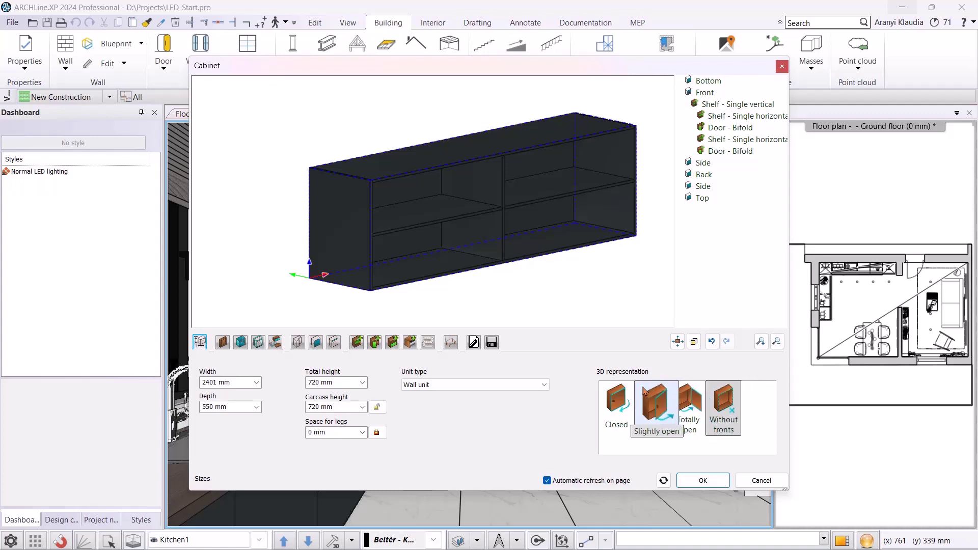
# Add a horizontal LED strip of manual 1000 mm length to the lower-left compartment
pyautogui.click(427, 343)
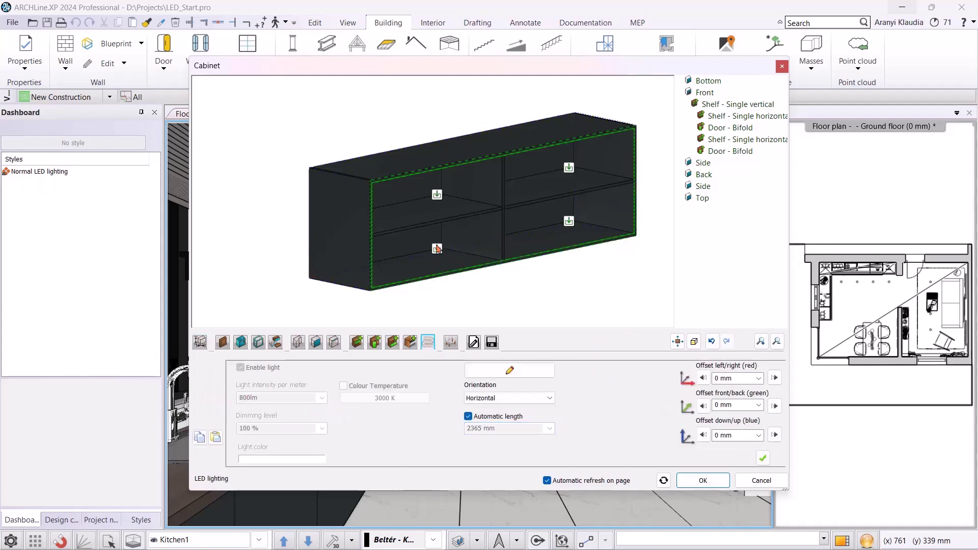
pyautogui.click(437, 249)
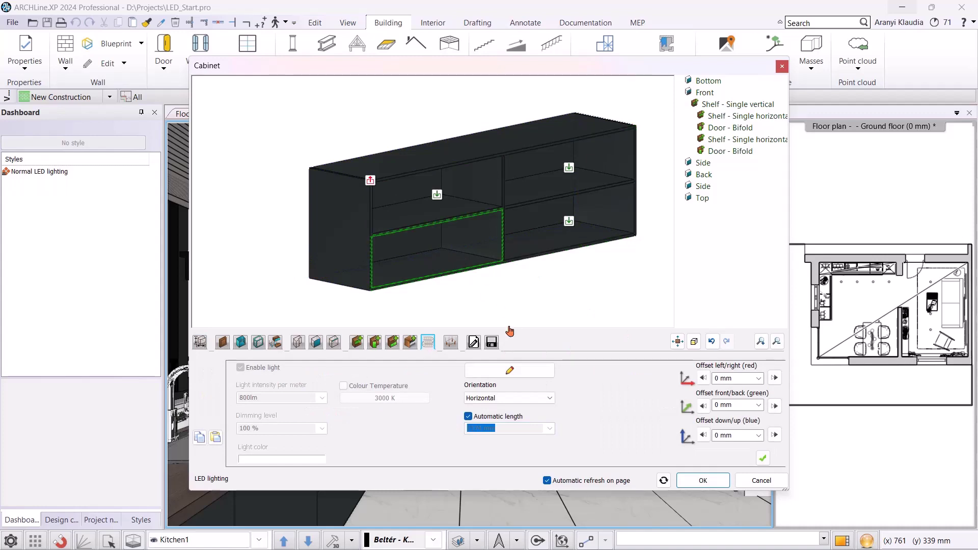
pyautogui.click(518, 402)
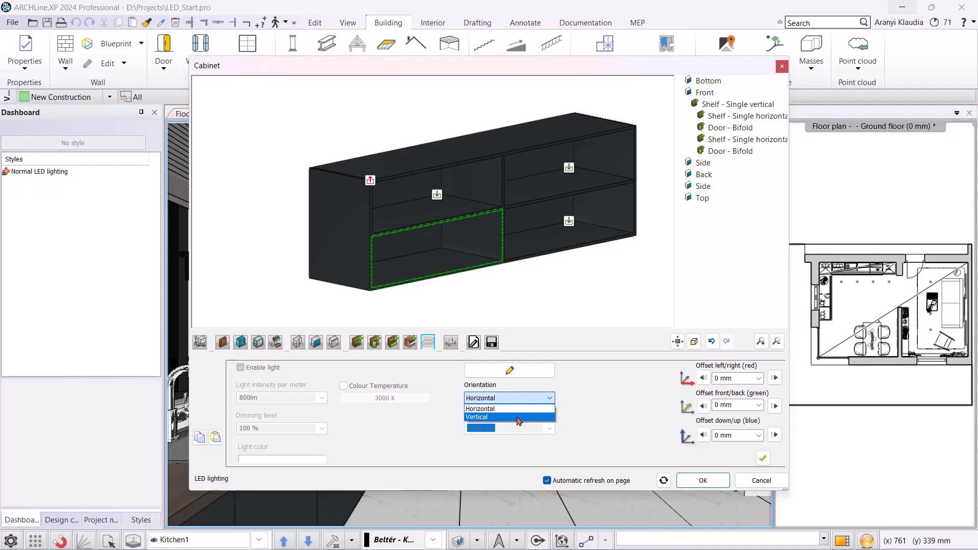
pyautogui.click(514, 408)
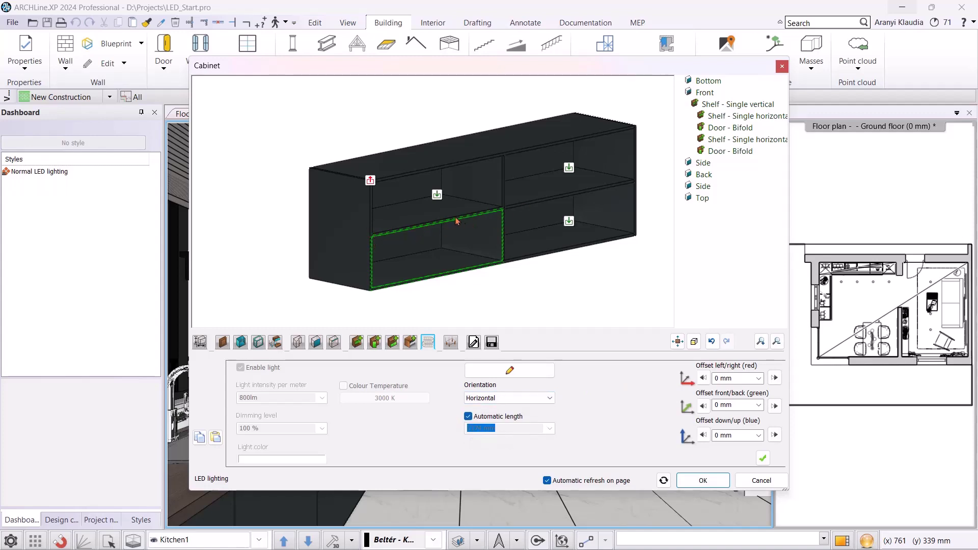
pyautogui.click(468, 417)
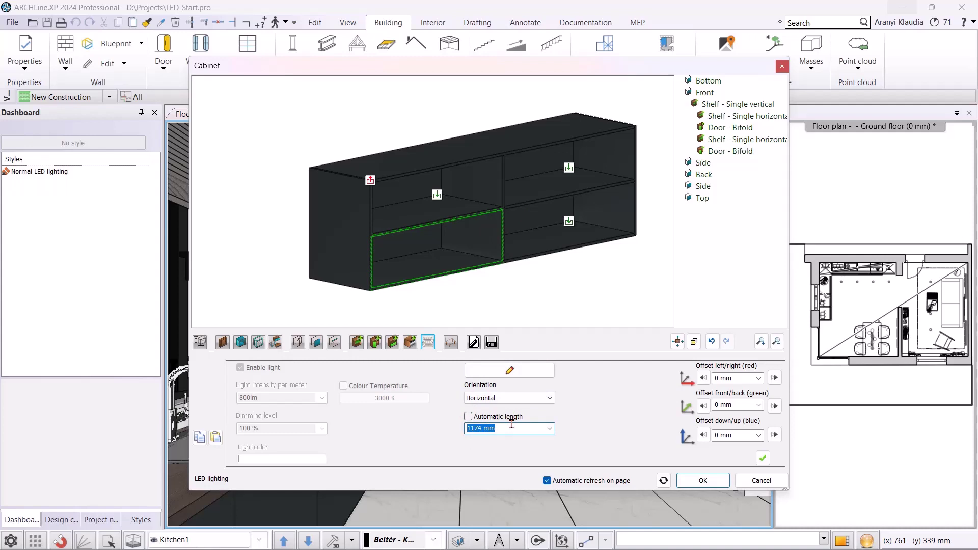
pyautogui.write('1000')
pyautogui.click(762, 460)
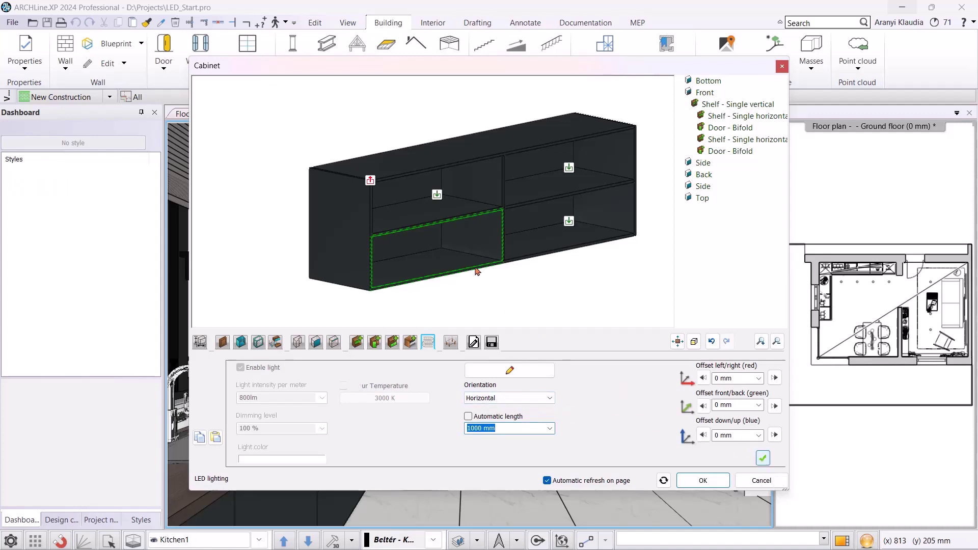
pyautogui.scroll(2, 423, 245)
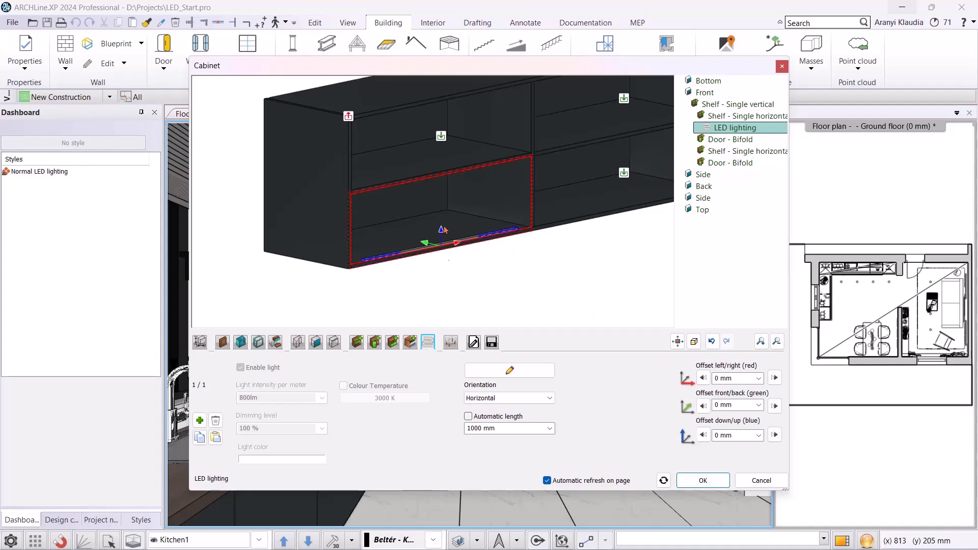
# Offset the lower-left LED strip 325 mm up and 20 mm front/back, then pick the upper-left compartment
pyautogui.click(740, 436)
pyautogui.write('325')
pyautogui.press('Tab')
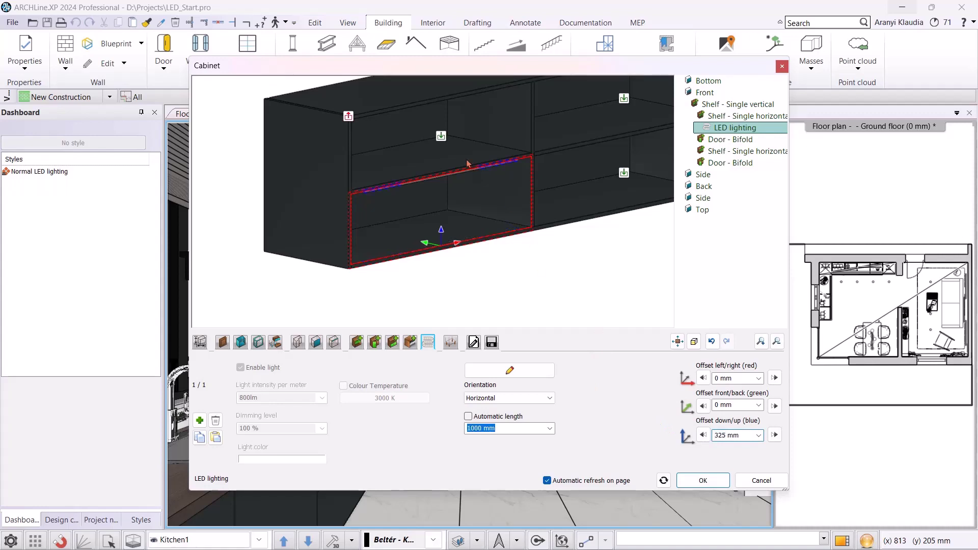
pyautogui.scroll(2, 450, 174)
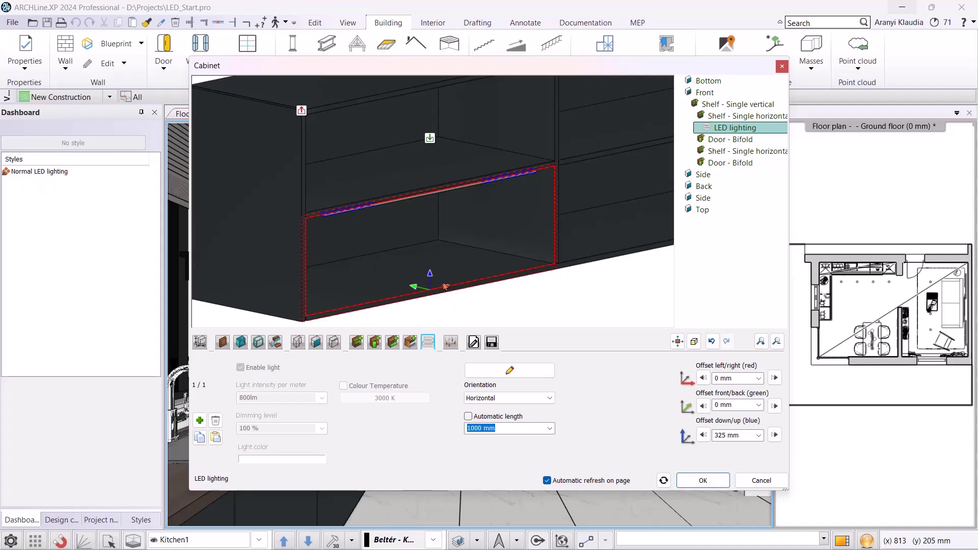
pyautogui.press('Tab')
pyautogui.write('2')
pyautogui.press('Return')
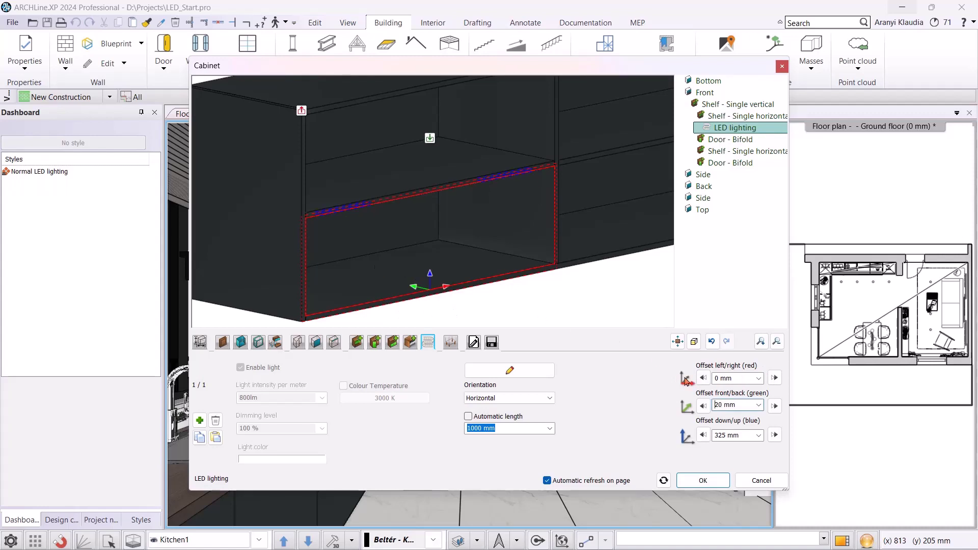
pyautogui.scroll(4, 513, 305)
pyautogui.scroll(-5, 437, 109)
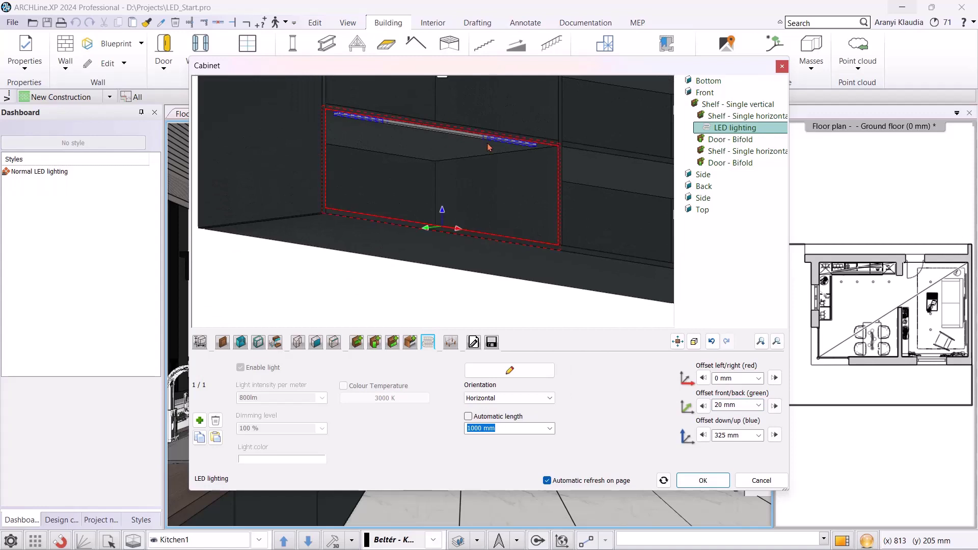
pyautogui.scroll(-2, 485, 283)
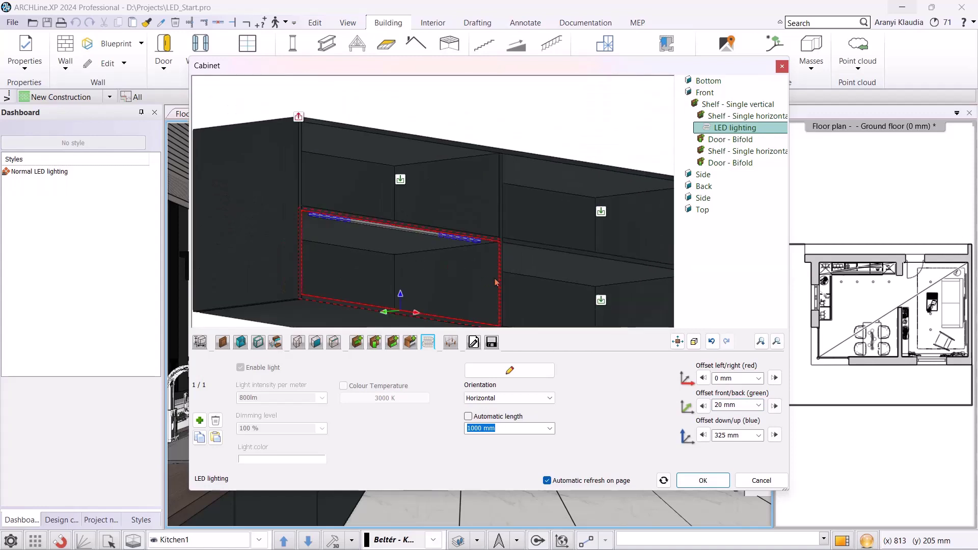
pyautogui.scroll(-2, 484, 282)
pyautogui.click(406, 187)
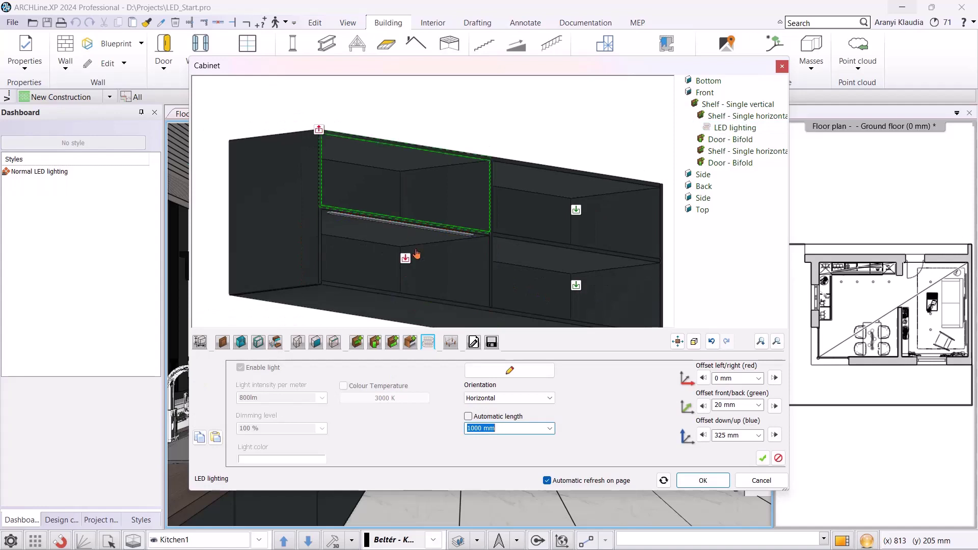
# Create matching LED strips in the upper-left, upper-right and lower-right compartments
pyautogui.click(763, 459)
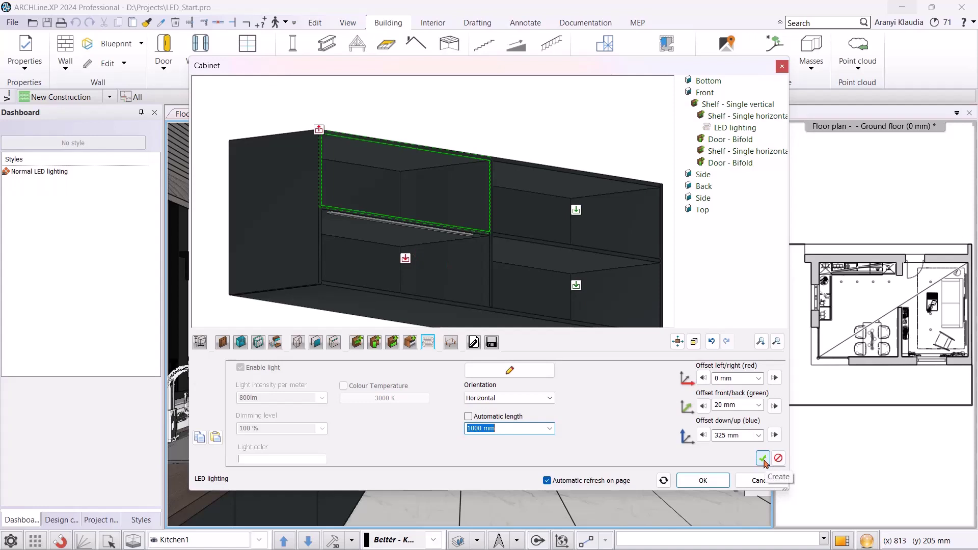
pyautogui.click(764, 459)
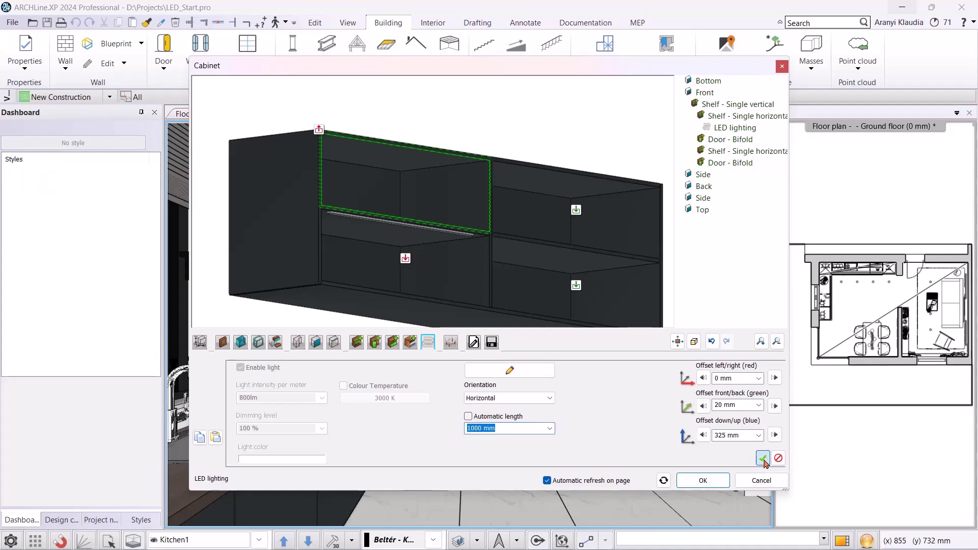
pyautogui.click(586, 218)
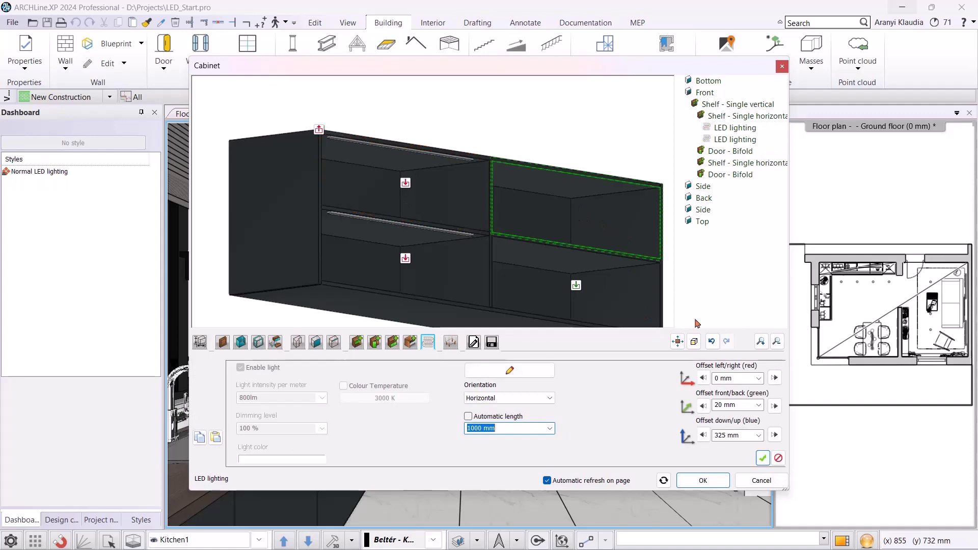
pyautogui.click(763, 459)
pyautogui.click(644, 317)
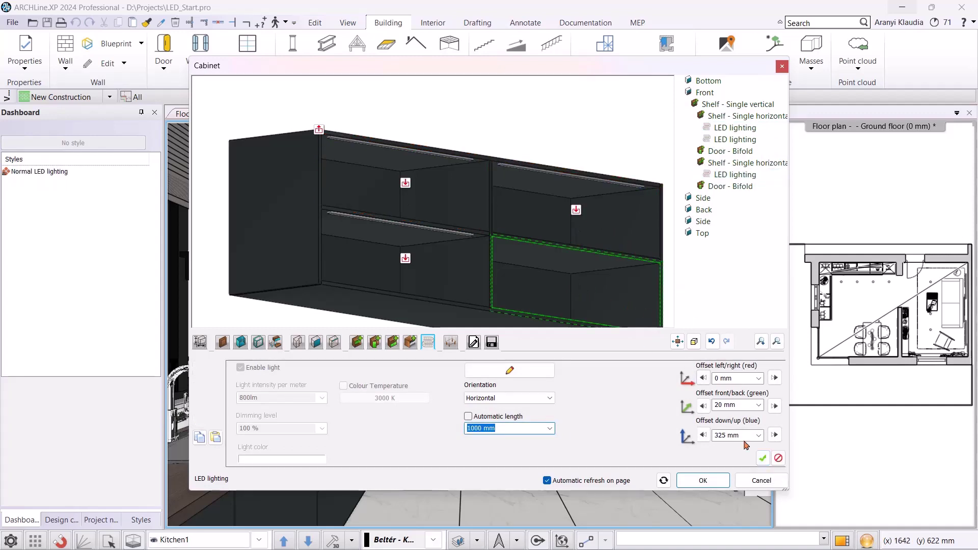
pyautogui.click(763, 459)
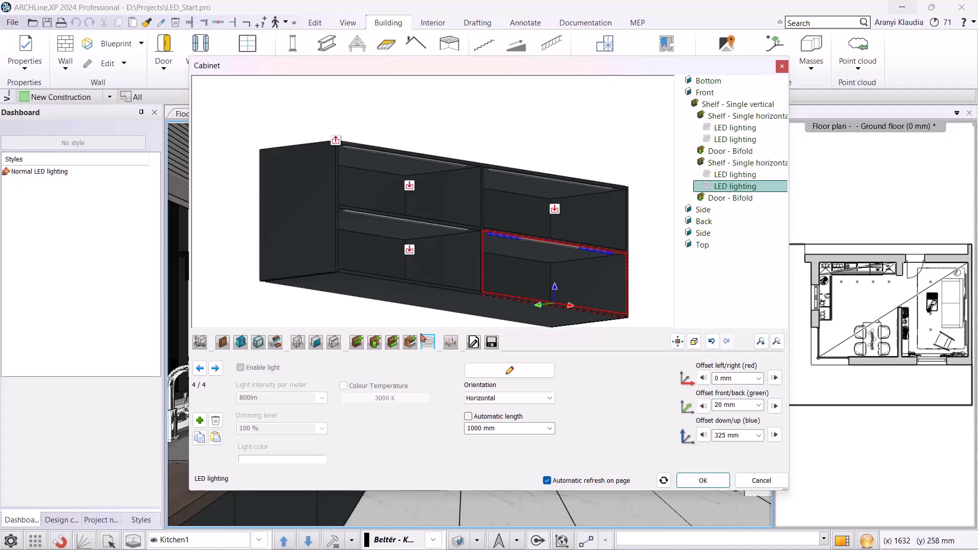
pyautogui.press('Escape')
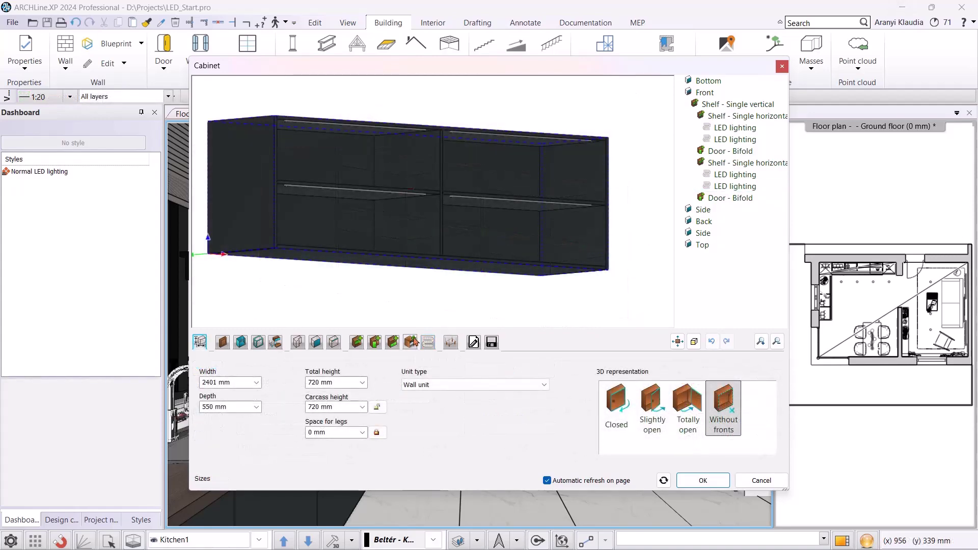
# Search the object library for 'deflector' and add it to the cabinet's accessory list
pyautogui.click(412, 342)
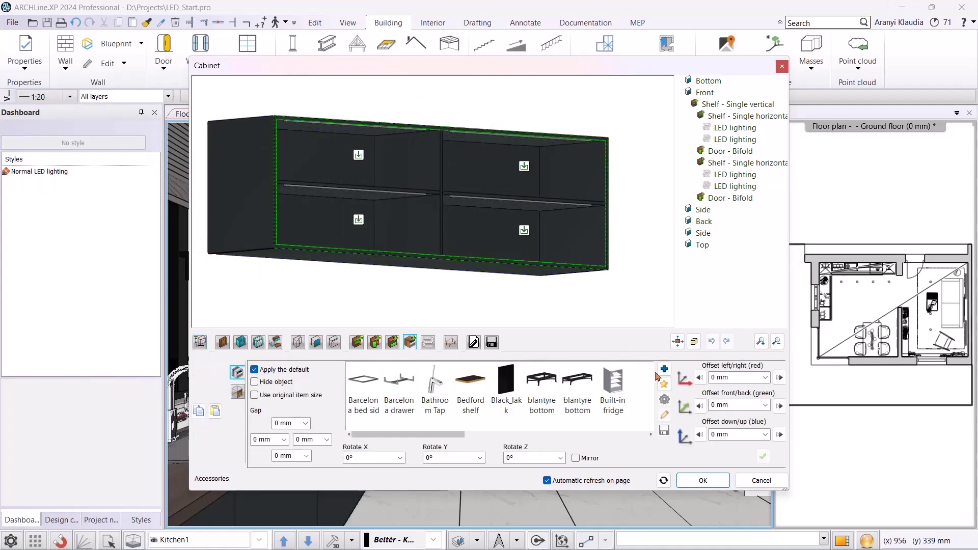
pyautogui.click(663, 371)
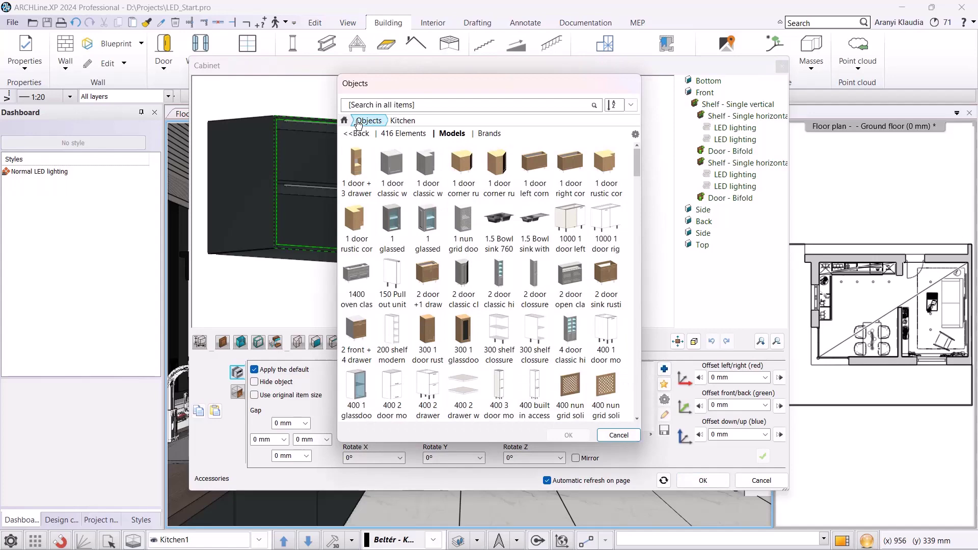
pyautogui.click(359, 120)
pyautogui.click(360, 109)
pyautogui.write('deflector')
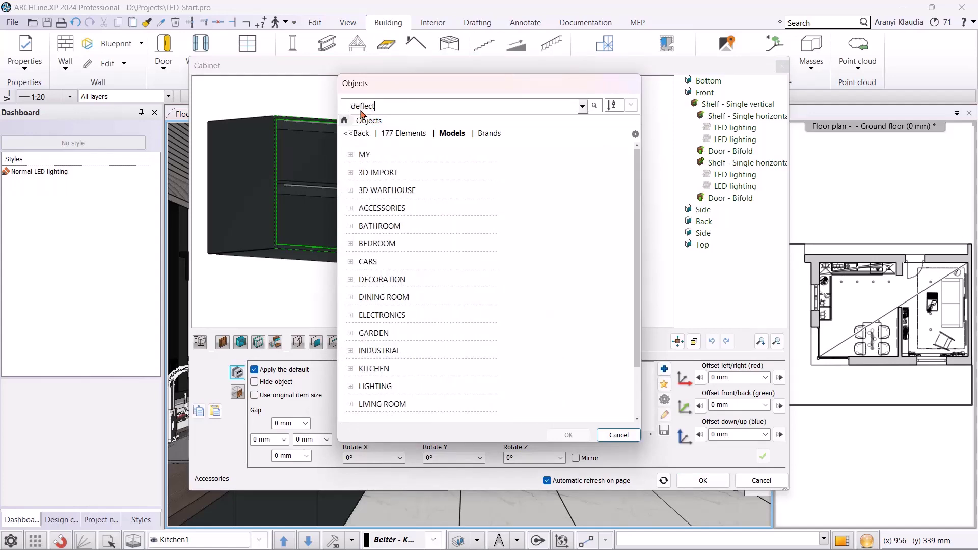
pyautogui.press('Return')
pyautogui.doubleClick(459, 173)
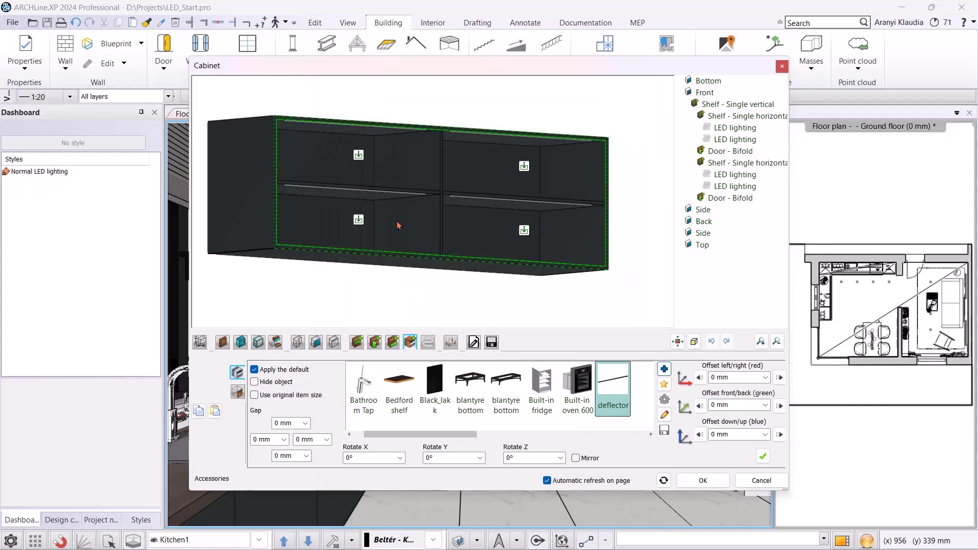
# Insert a deflector in the lower-left compartment with a 315 mm down/up offset
pyautogui.click(359, 220)
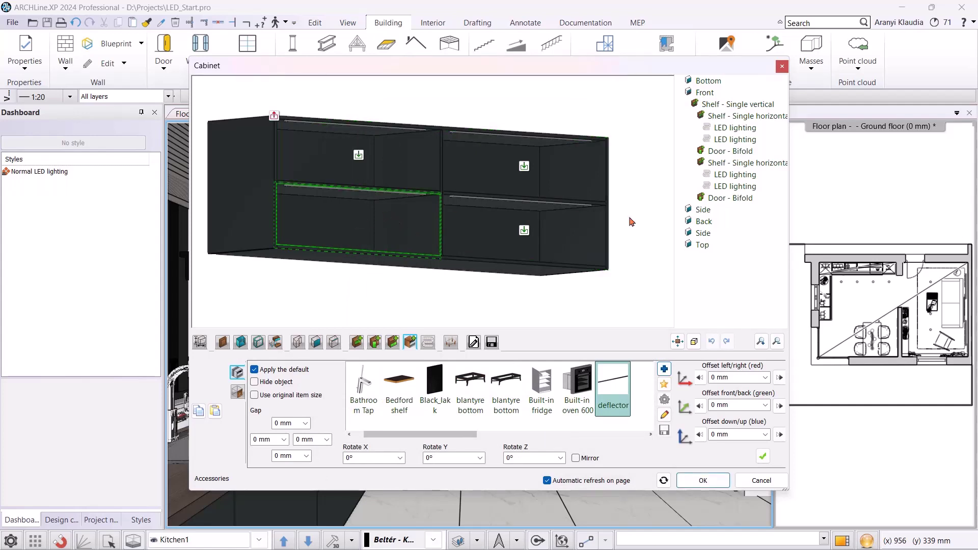
pyautogui.click(763, 457)
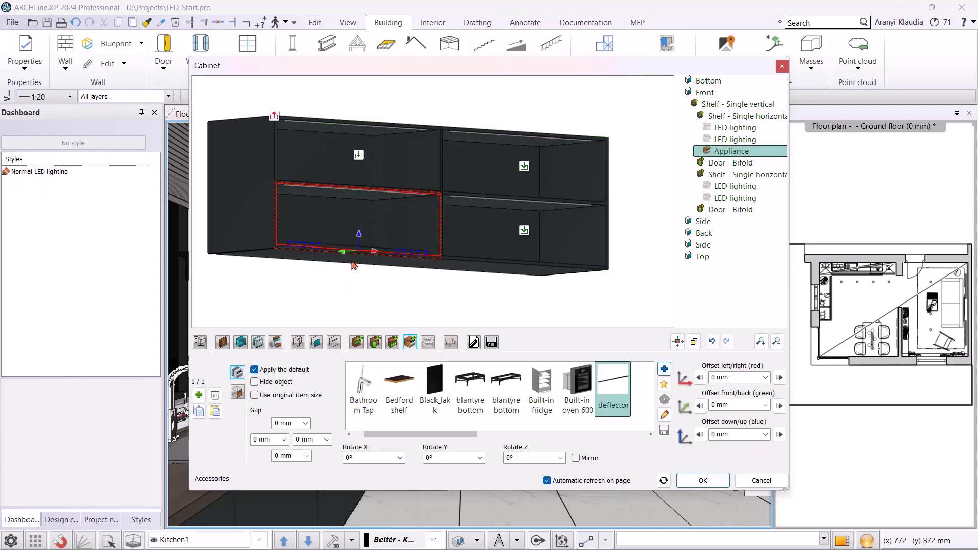
pyautogui.click(744, 433)
pyautogui.write('31')
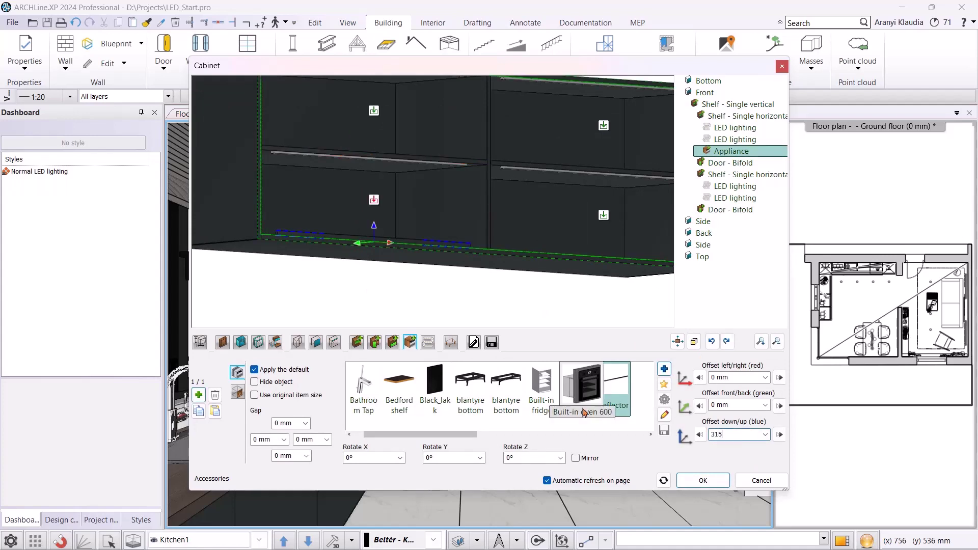
pyautogui.write('5')
pyautogui.press('Return')
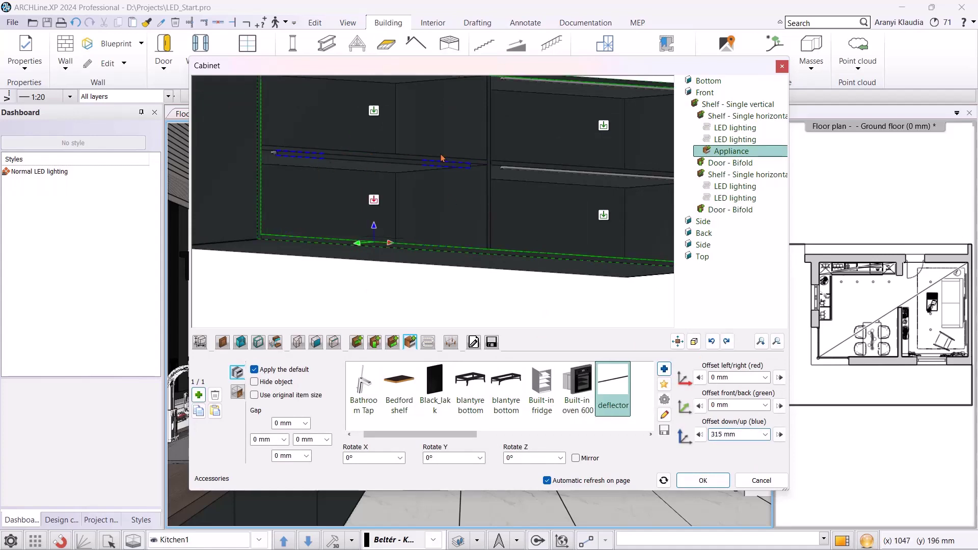
# Insert deflectors in the lower-right, upper-right and upper-left compartments
pyautogui.click(199, 395)
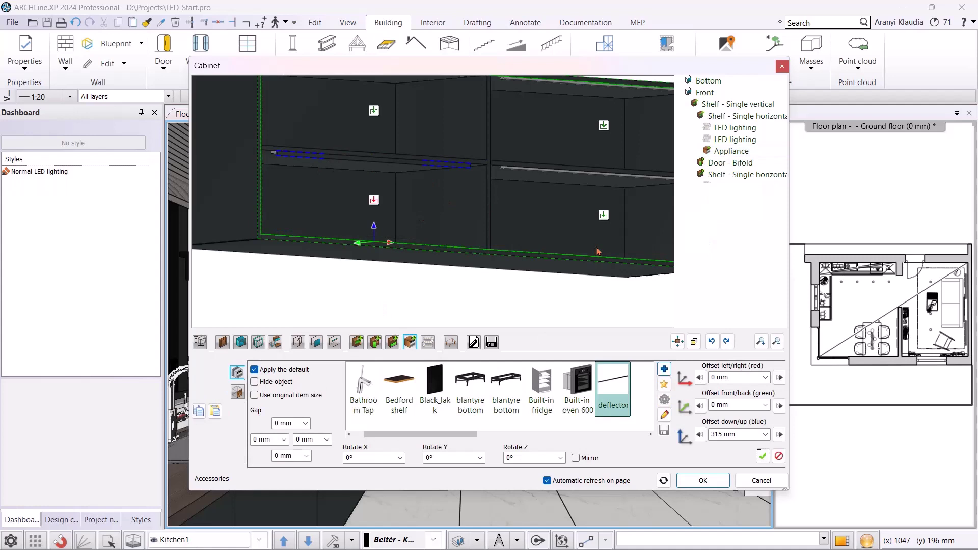
pyautogui.click(605, 223)
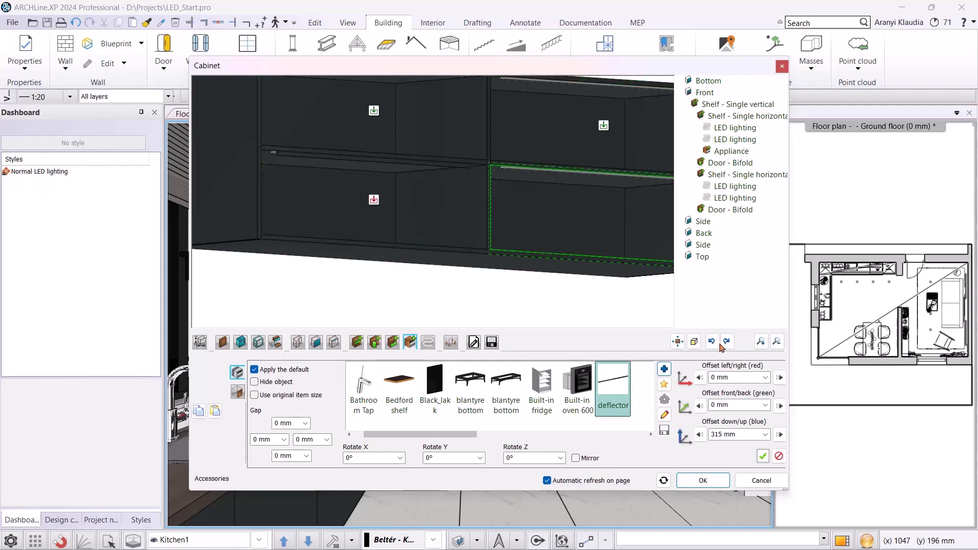
pyautogui.click(763, 456)
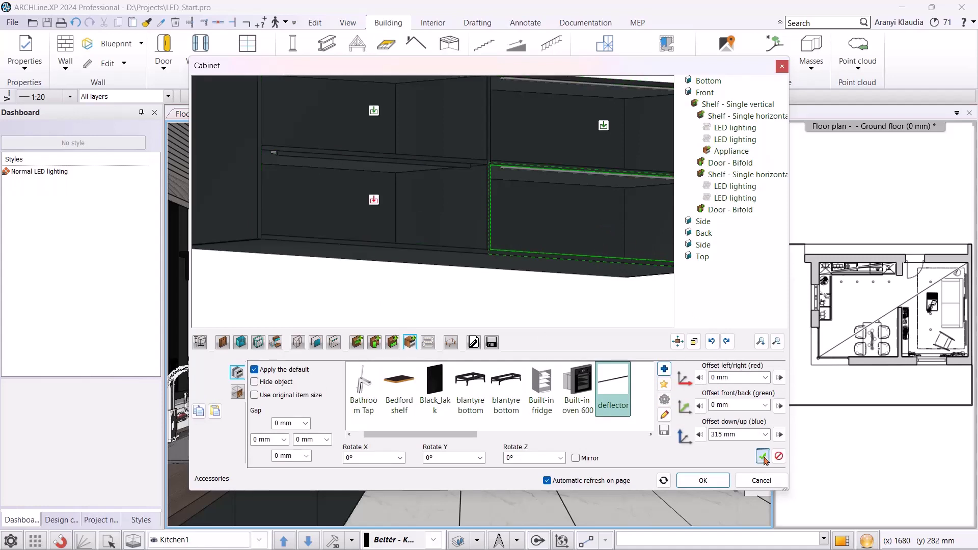
pyautogui.click(604, 126)
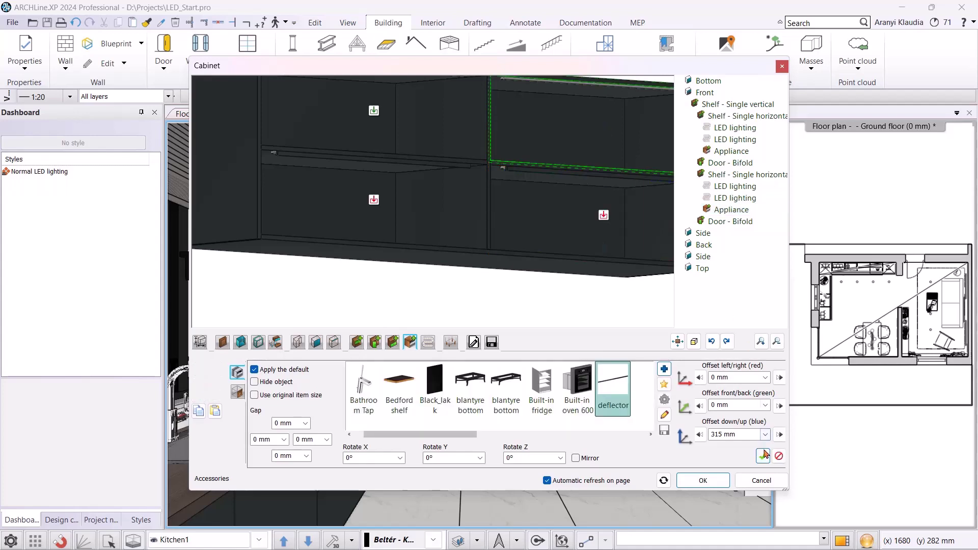
pyautogui.click(763, 456)
pyautogui.click(383, 124)
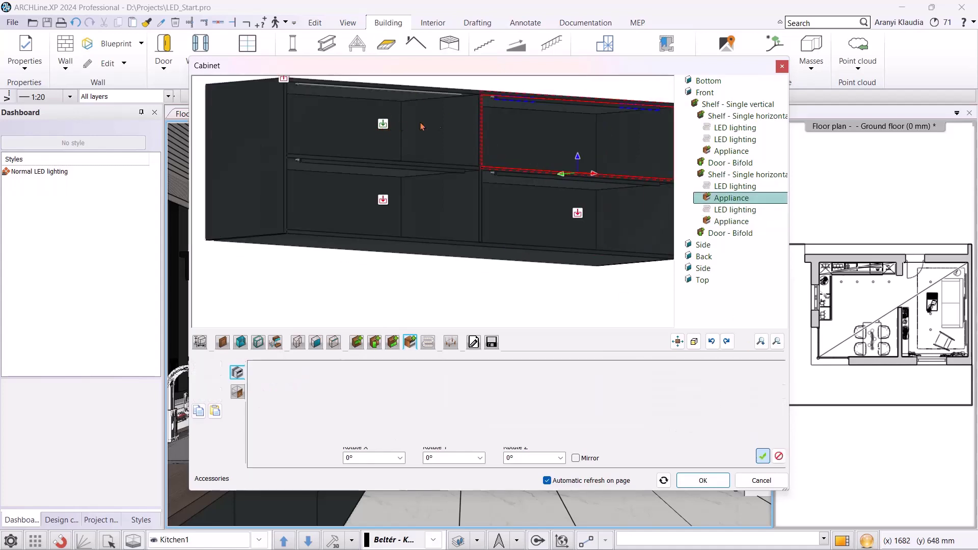
pyautogui.click(763, 456)
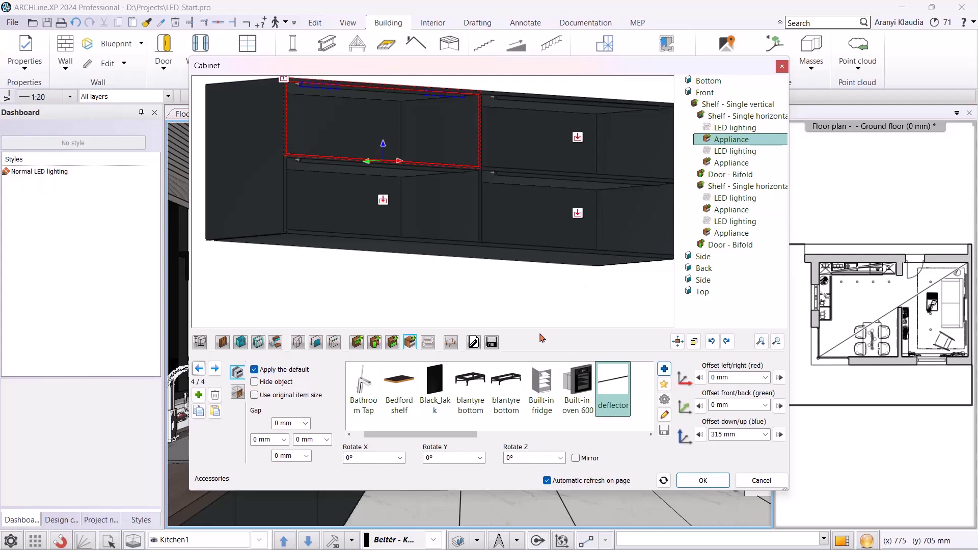
# Review and confirm the cabinet's LED strip settings
pyautogui.click(428, 342)
pyautogui.click(508, 372)
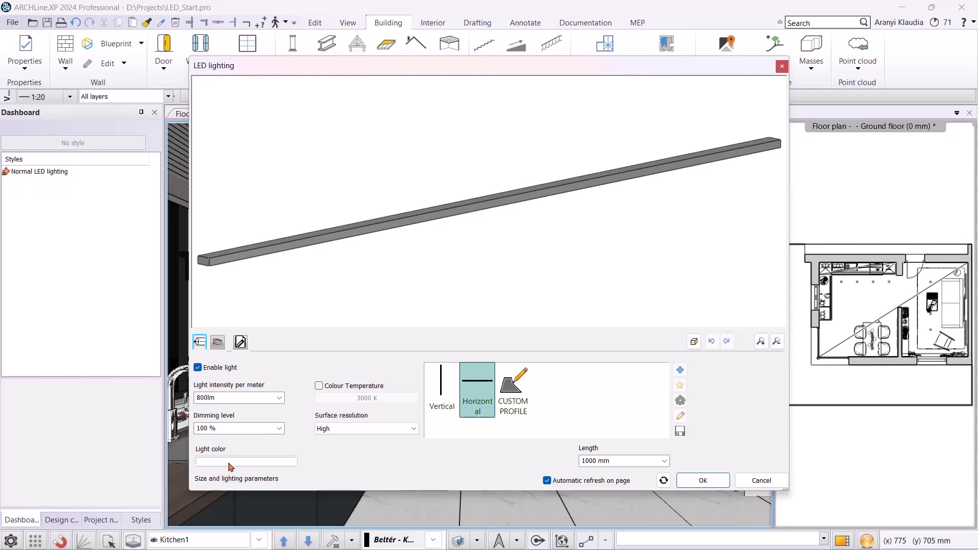
pyautogui.click(723, 482)
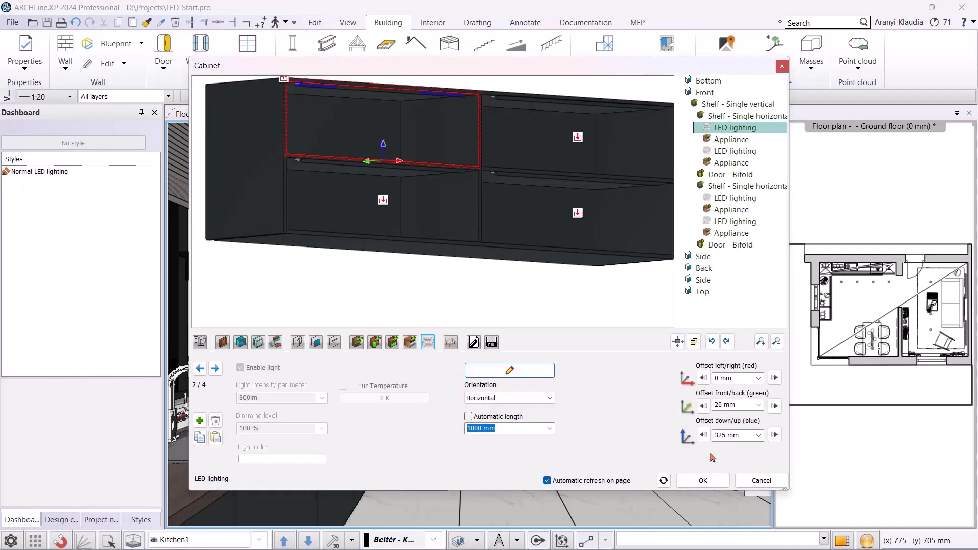
# Set the cabinet's 3D representation to Closed and apply the edits
pyautogui.click(199, 344)
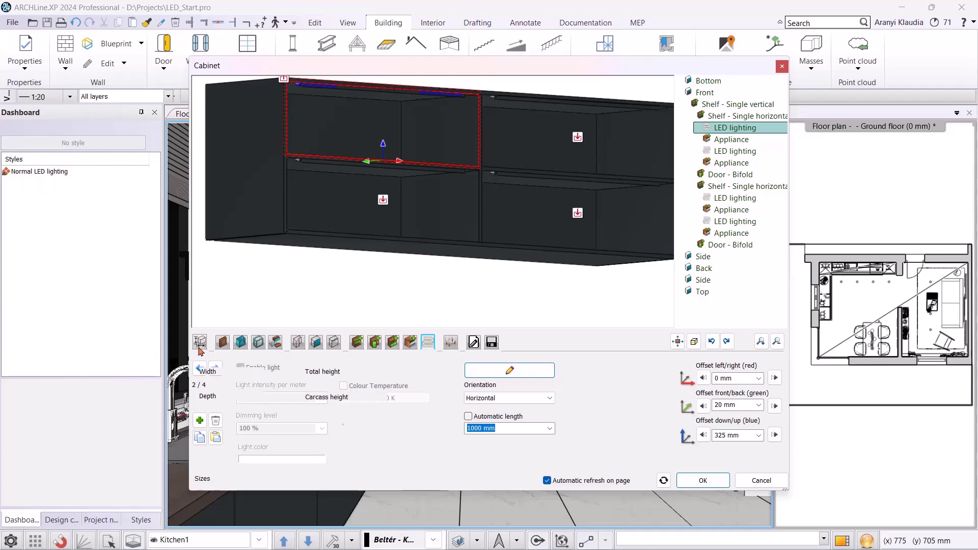
pyautogui.click(610, 412)
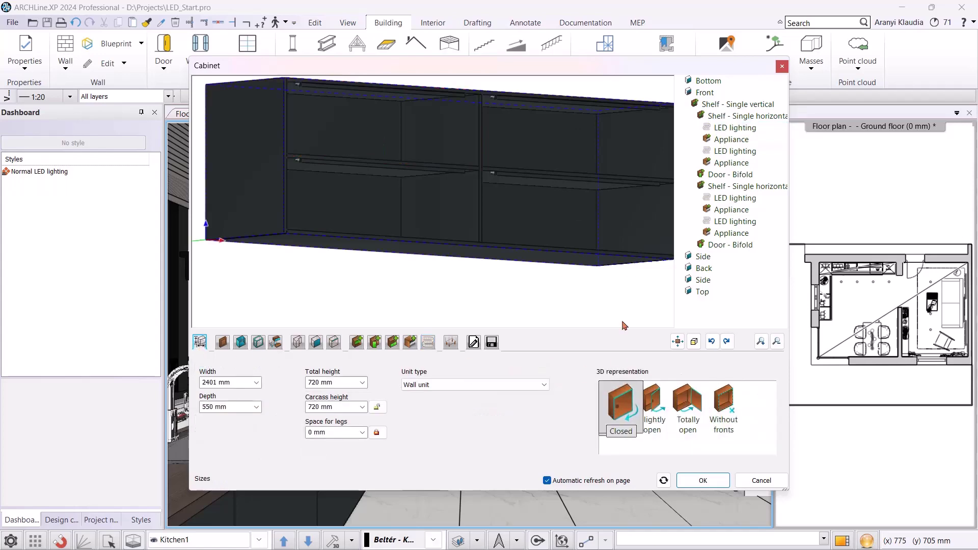
pyautogui.click(703, 481)
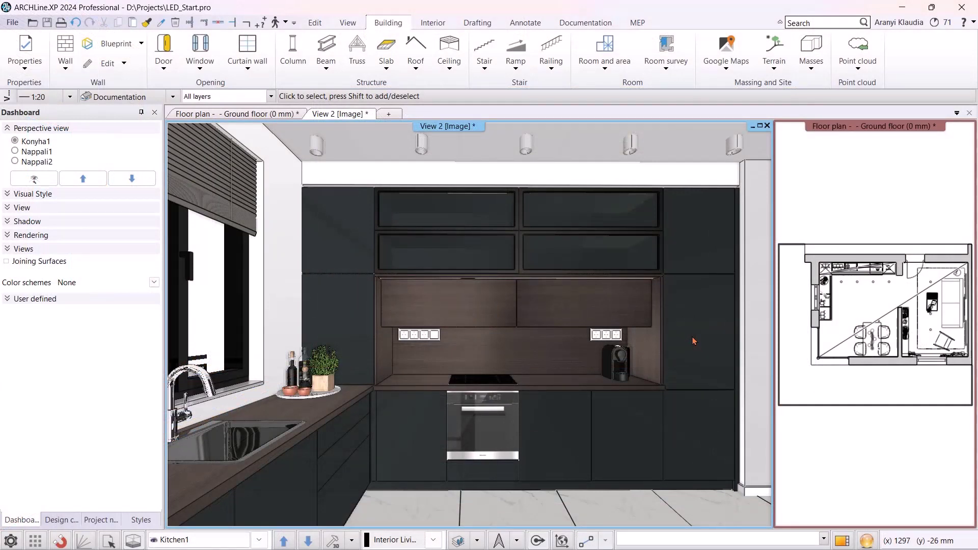
# Switch the 3D window to the Livingroom2 (Nappali2) saved camera view
pyautogui.click(264, 540)
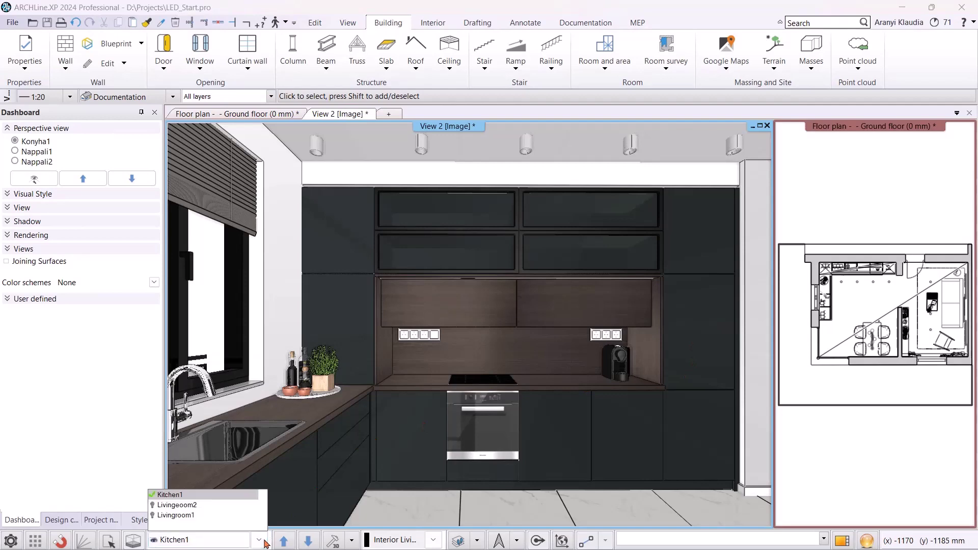
pyautogui.click(225, 505)
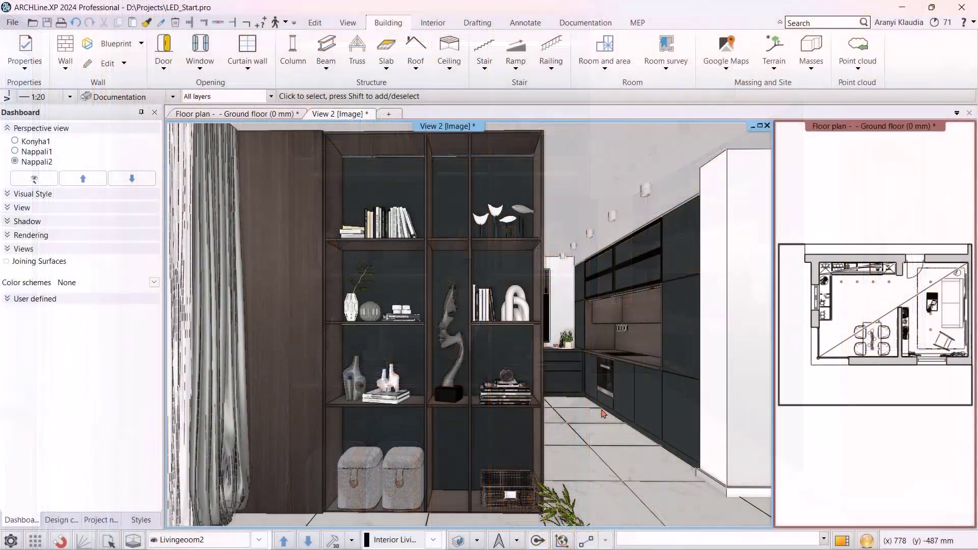
# Open the wooden shelf unit in the cabinet editor and pick the Shelf - Single vertical part
pyautogui.click(291, 332)
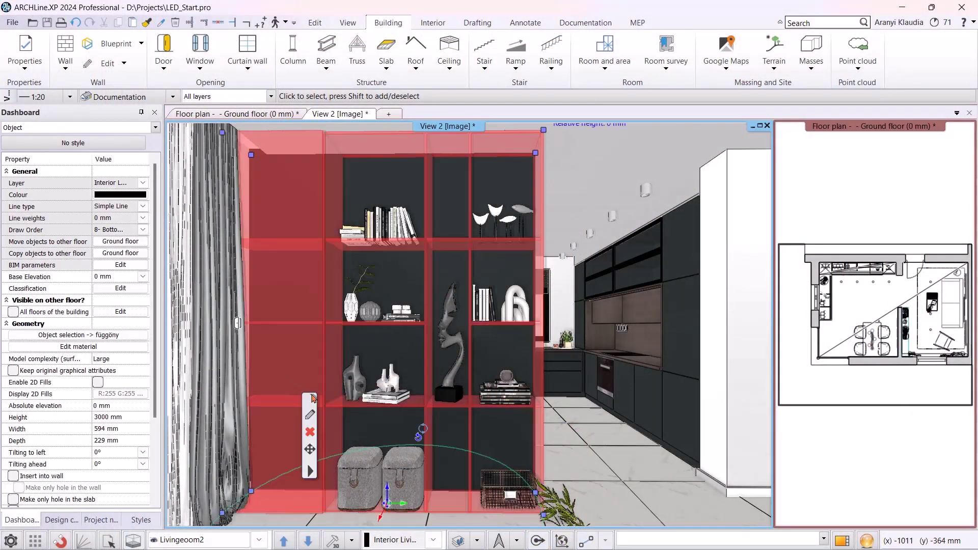
pyautogui.click(310, 415)
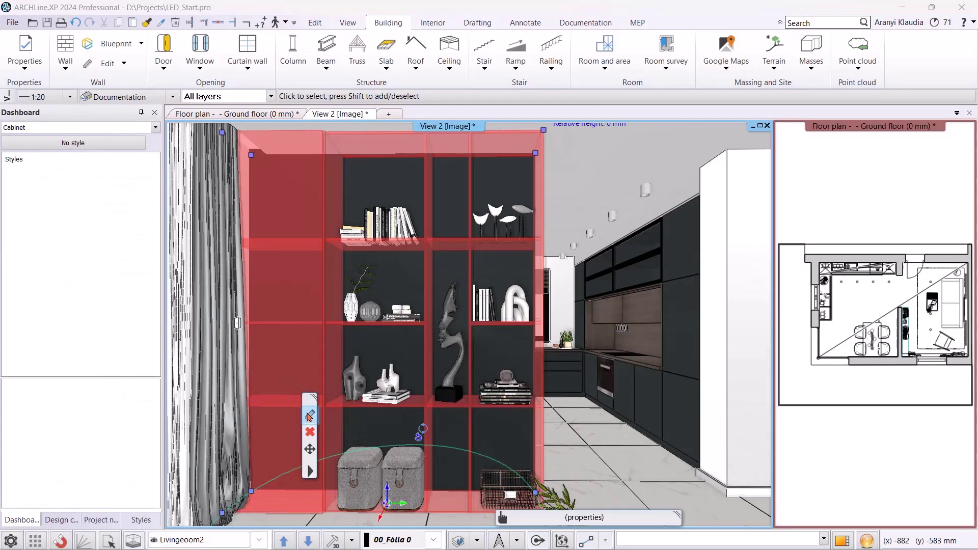
pyautogui.click(764, 104)
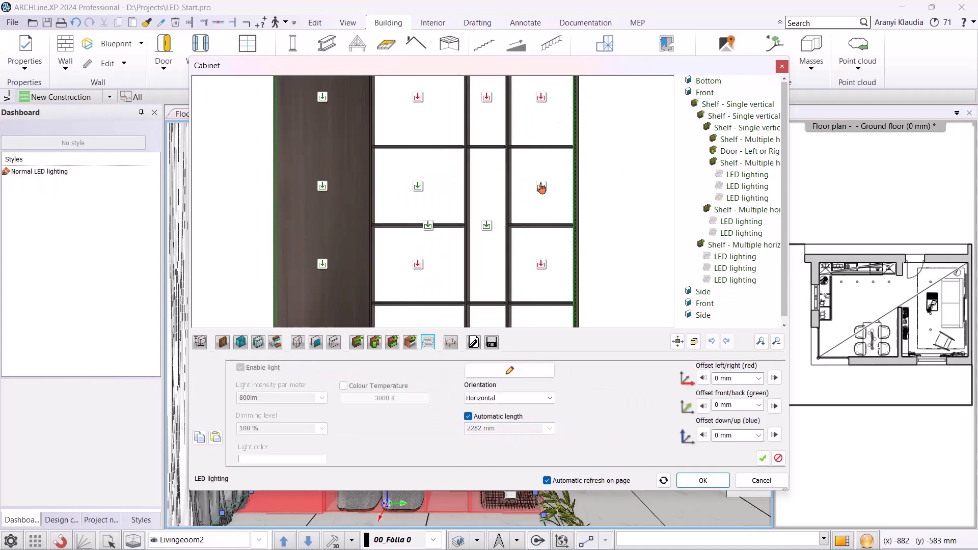
# Add an LED strip to a shelf compartment at 570 mm up and 280 mm front/back
pyautogui.click(541, 188)
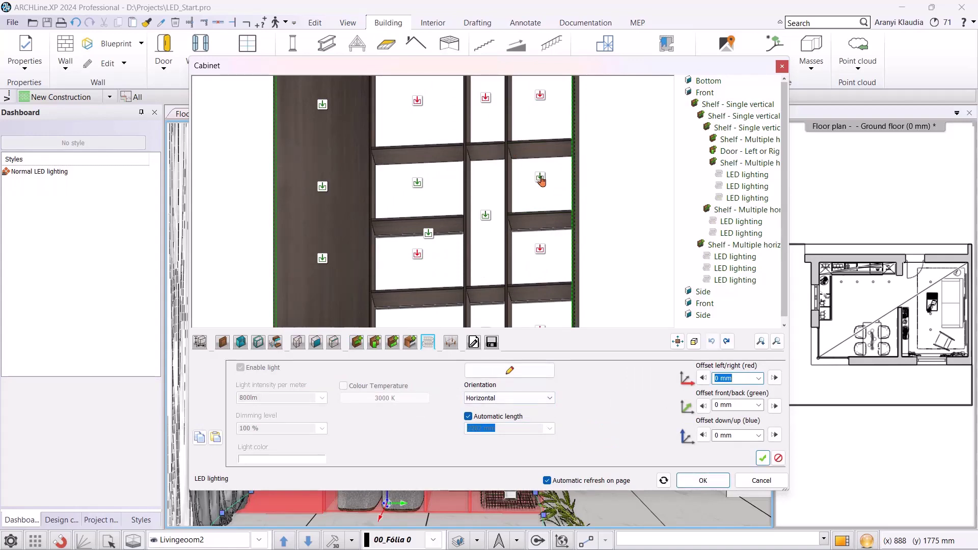
pyautogui.click(541, 180)
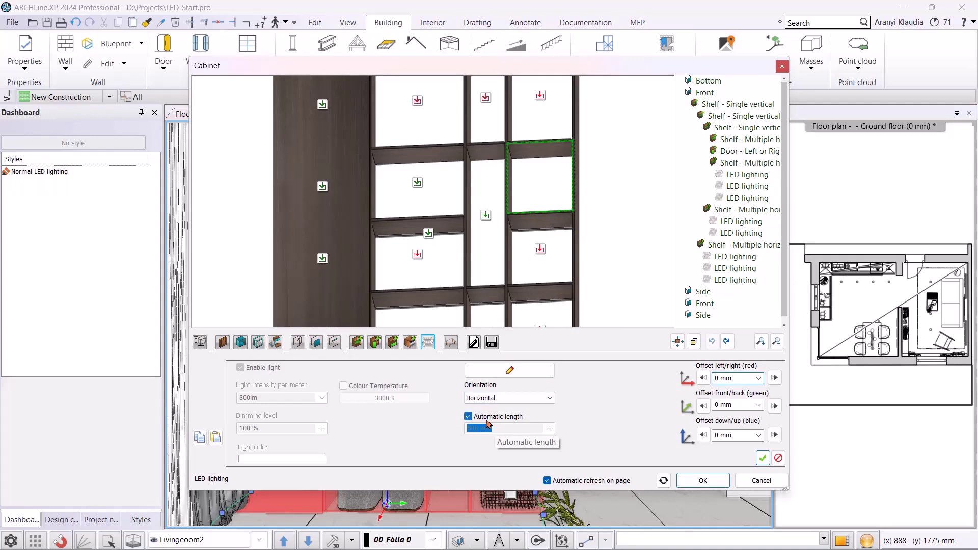
pyautogui.click(740, 435)
pyautogui.write('570')
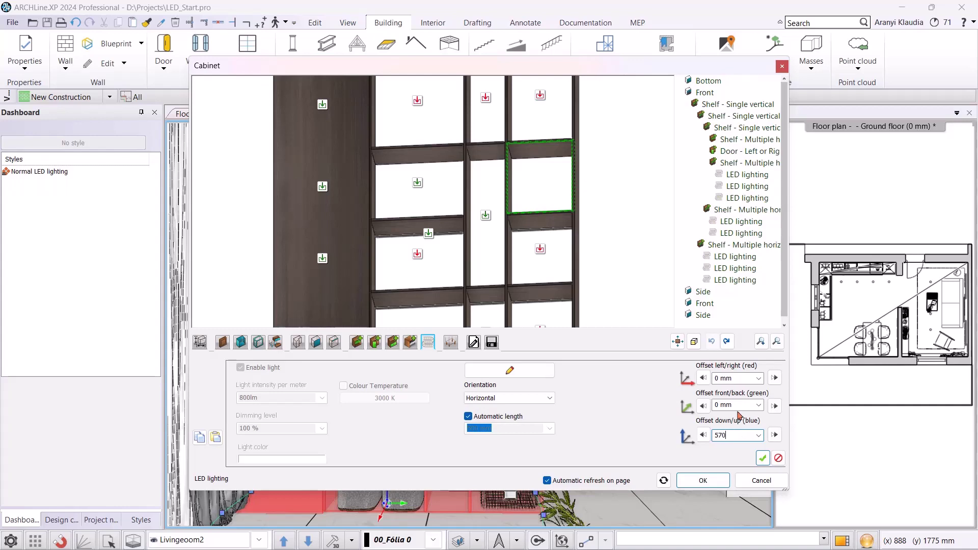
pyautogui.click(743, 406)
pyautogui.write('280')
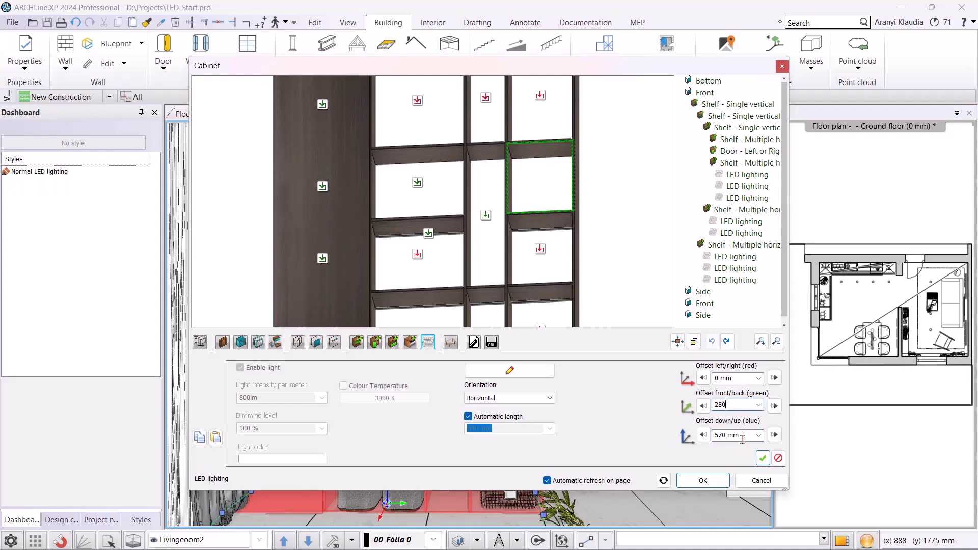
pyautogui.click(763, 459)
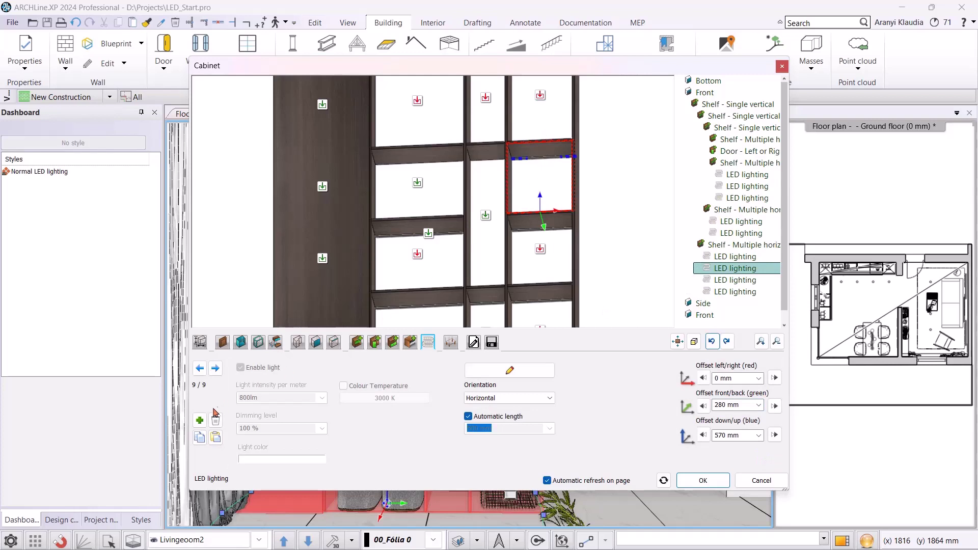
# Add a strip to the next compartment and one at 1170 mm up in the narrow middle compartment
pyautogui.click(199, 421)
pyautogui.click(417, 184)
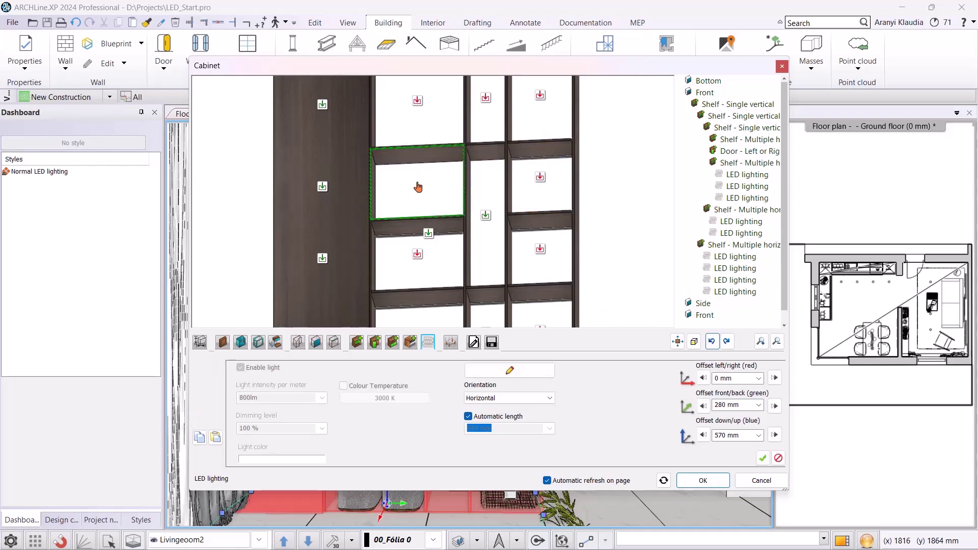
pyautogui.click(763, 459)
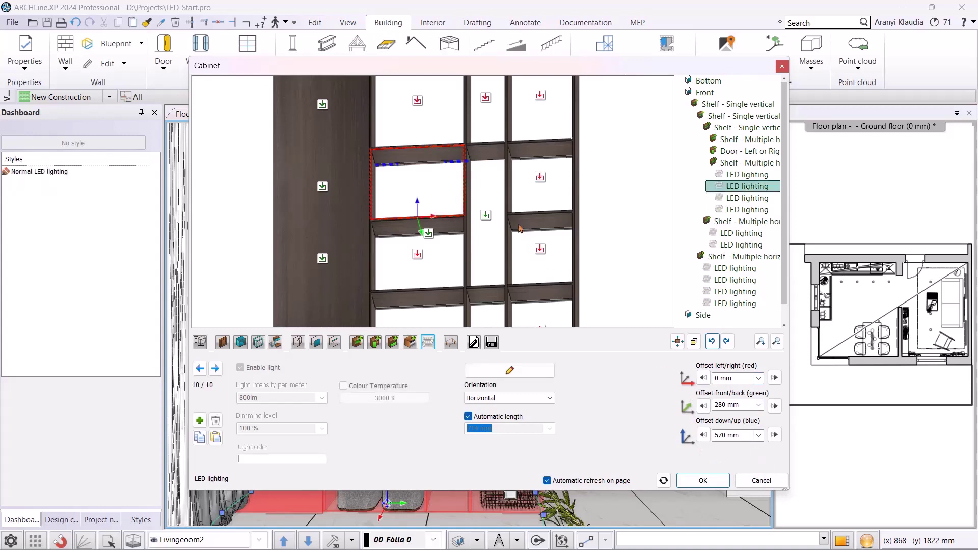
pyautogui.click(486, 218)
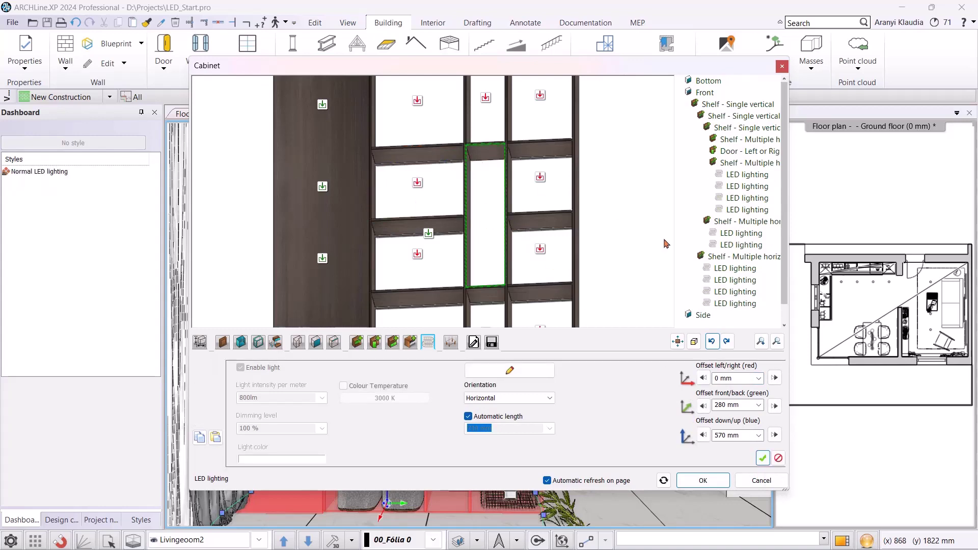
pyautogui.click(740, 436)
pyautogui.write('1170')
pyautogui.click(762, 459)
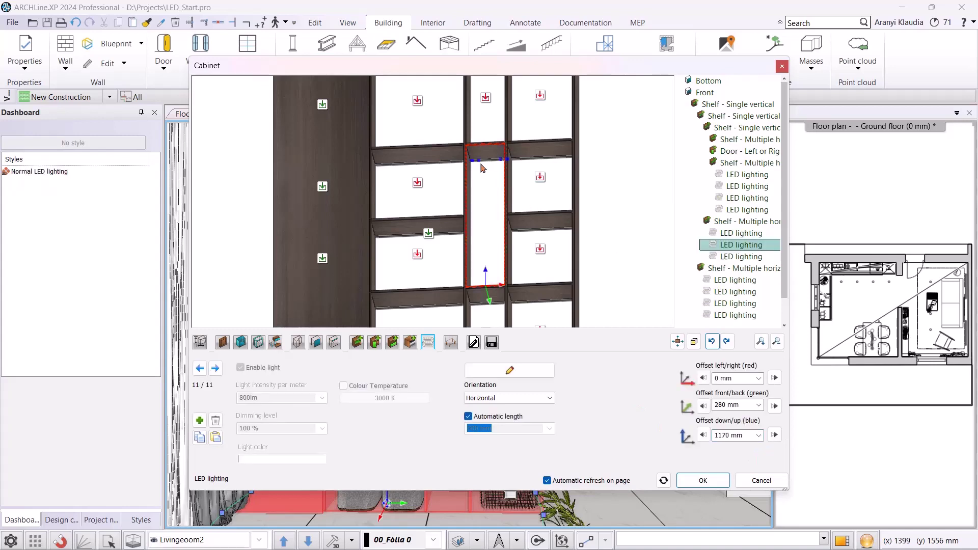
pyautogui.scroll(-4, 607, 192)
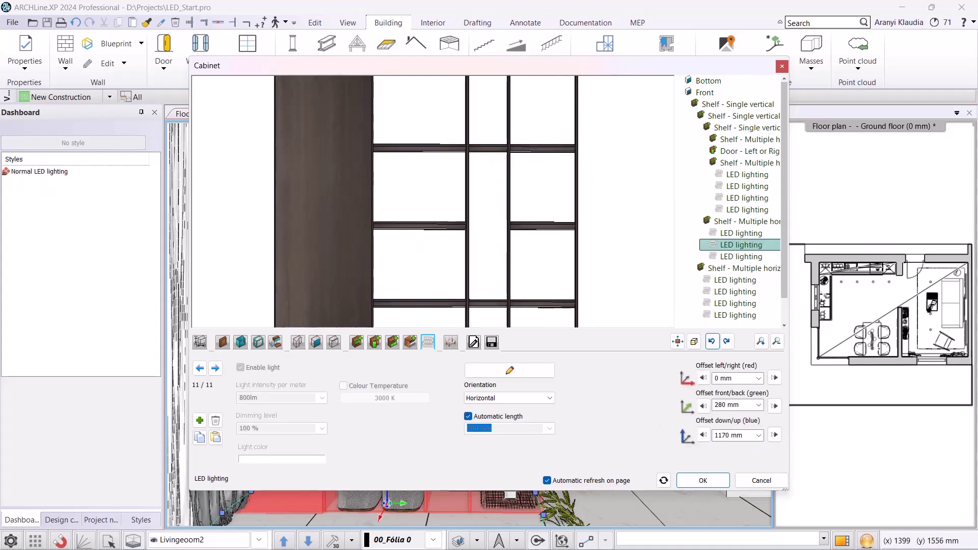
# Apply the shelf-unit edits, accept the relative elevation prompt, and select the bookcase
pyautogui.click(702, 480)
pyautogui.click(549, 316)
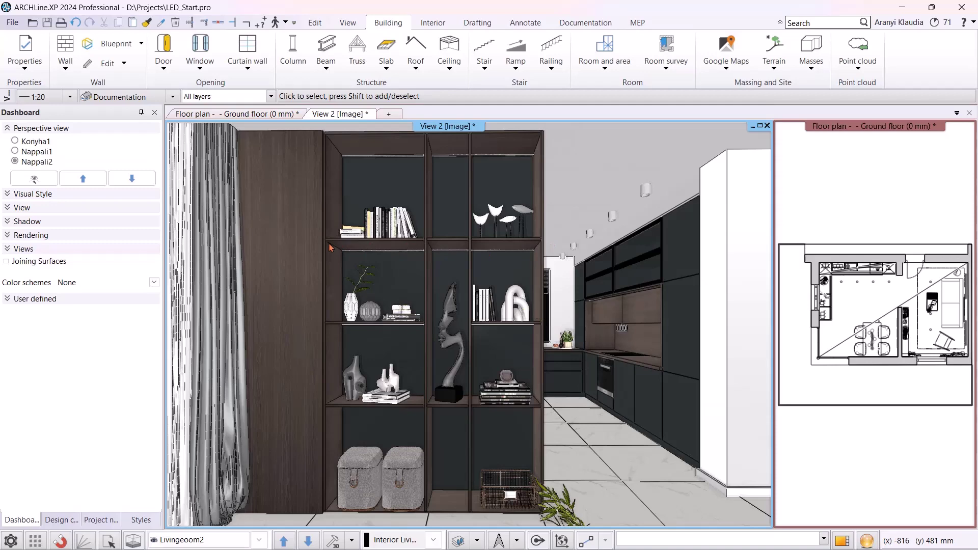
pyautogui.click(298, 295)
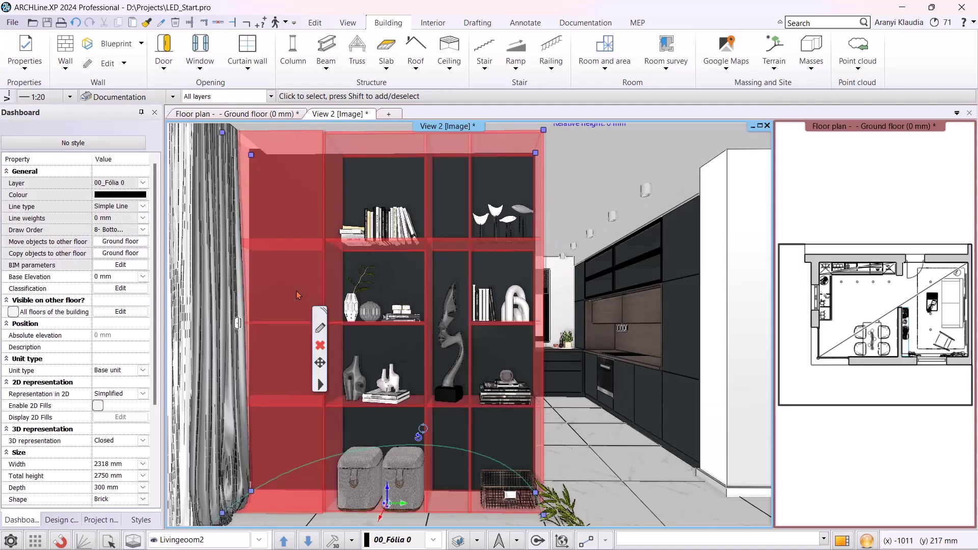
pyautogui.scroll(-4, 117, 357)
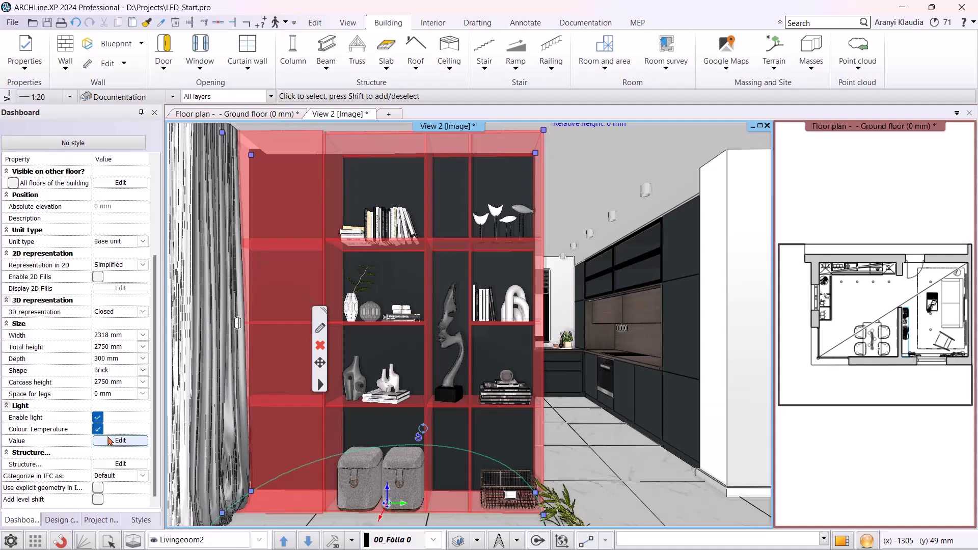
# Set the bookcase light's colour temperature to 4500 K
pyautogui.click(120, 440)
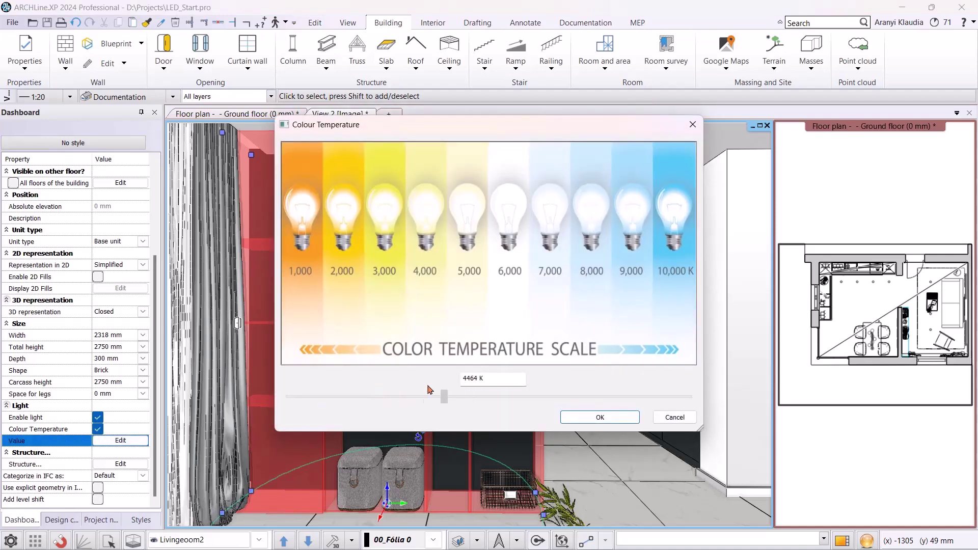
pyautogui.click(368, 397)
pyautogui.click(500, 378)
pyautogui.write('4500')
pyautogui.press('Return')
pyautogui.press('Escape')
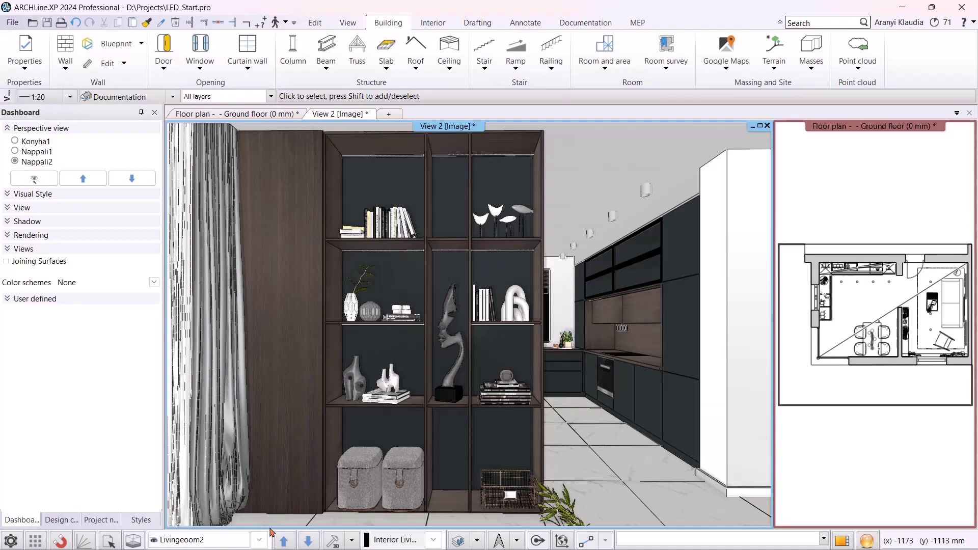
# Switch the 3D view to Livingroom1 and swap the ground-floor plan into the main window
pyautogui.click(259, 540)
pyautogui.click(219, 521)
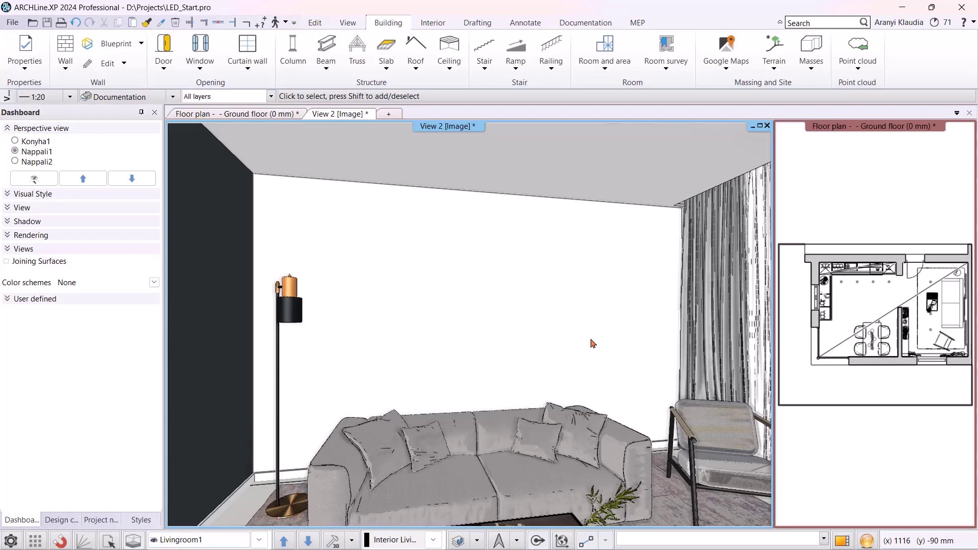
pyautogui.click(816, 510)
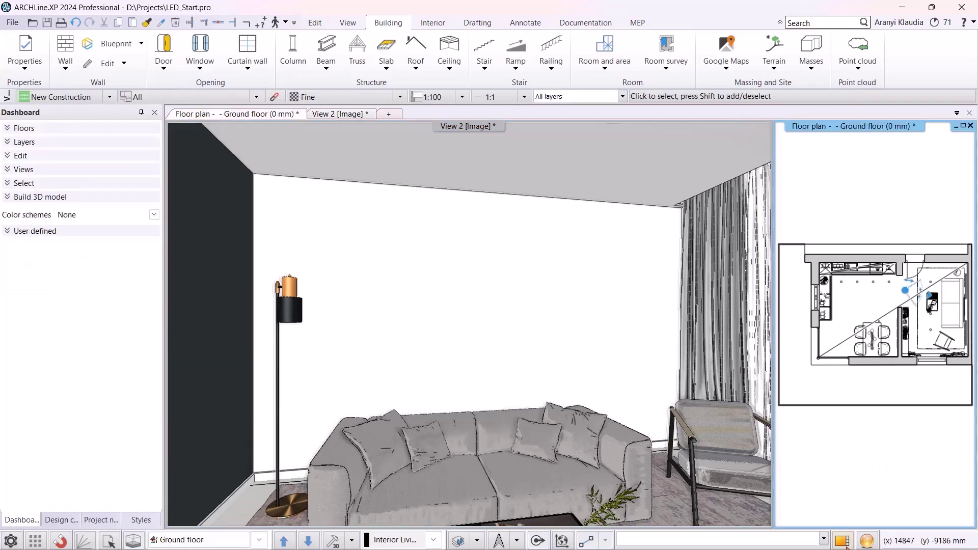
pyautogui.click(845, 544)
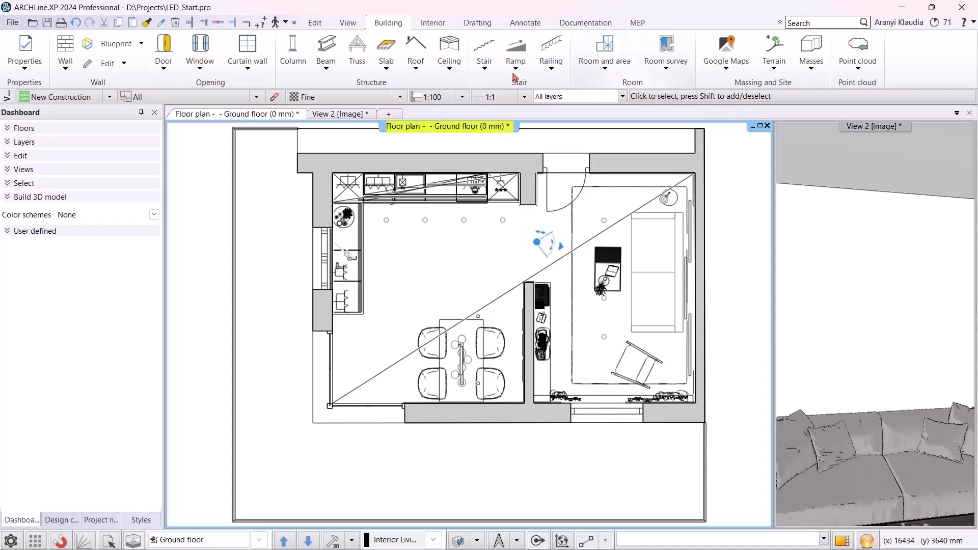
# Start a new cabinet from the Interior KBB cabinet tools
pyautogui.click(433, 23)
pyautogui.click(635, 69)
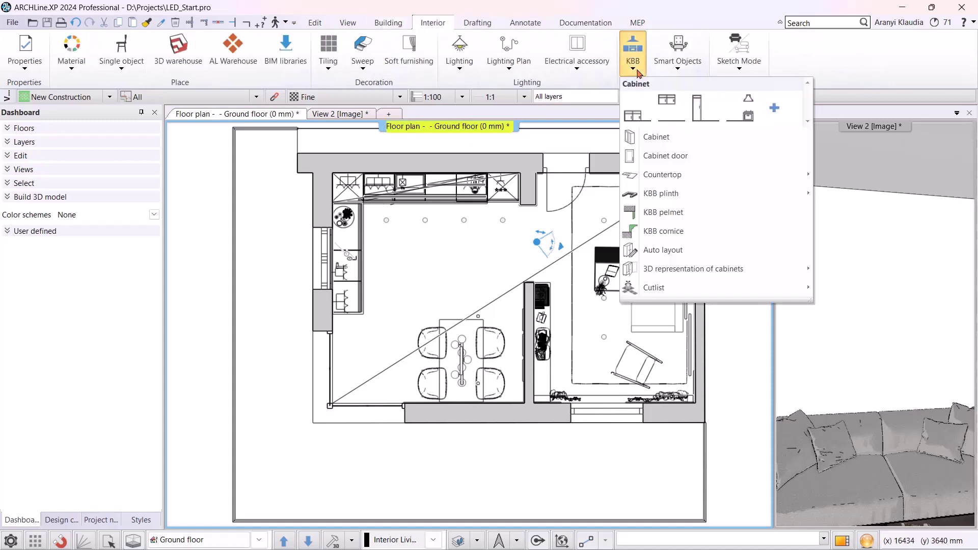
pyautogui.click(683, 137)
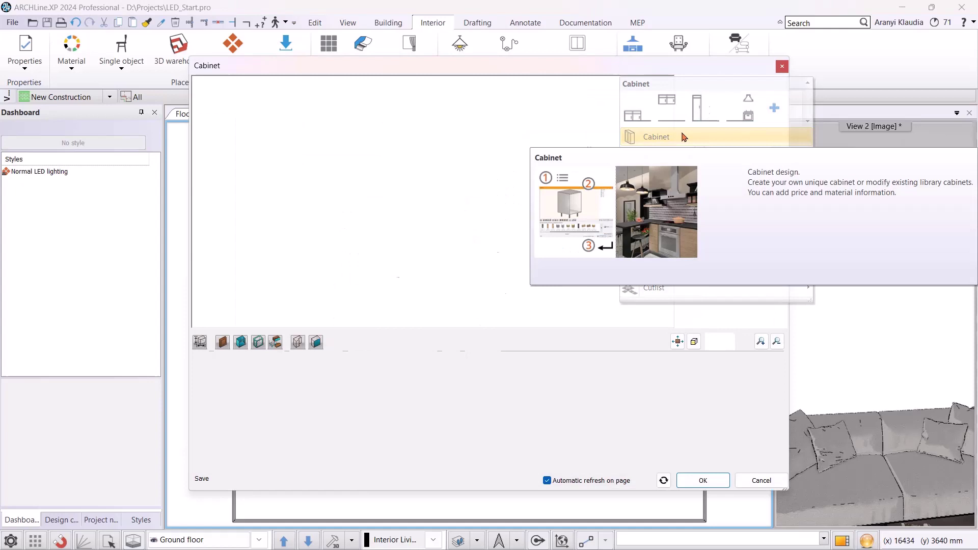
# Hide the bottom, side and top panels in the custom panel properties
pyautogui.click(317, 341)
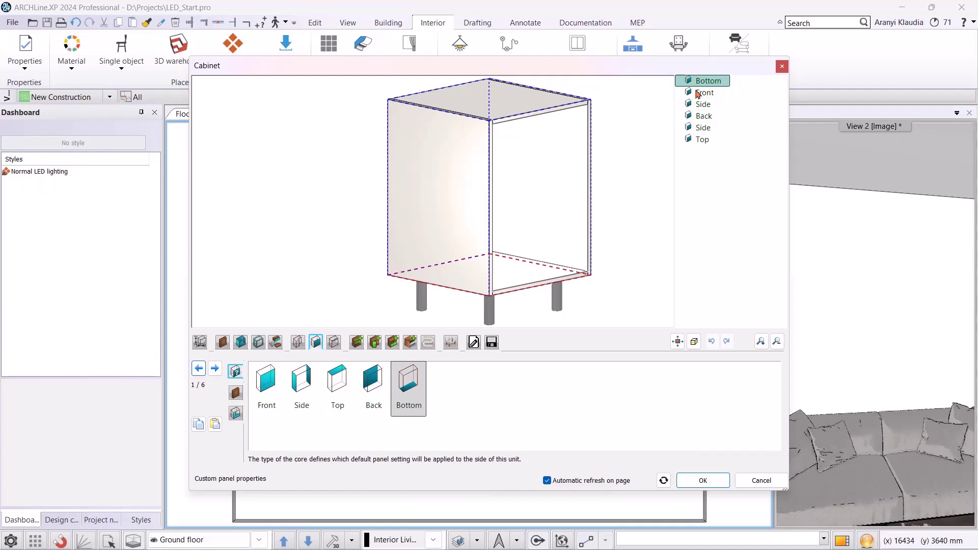
pyautogui.click(235, 392)
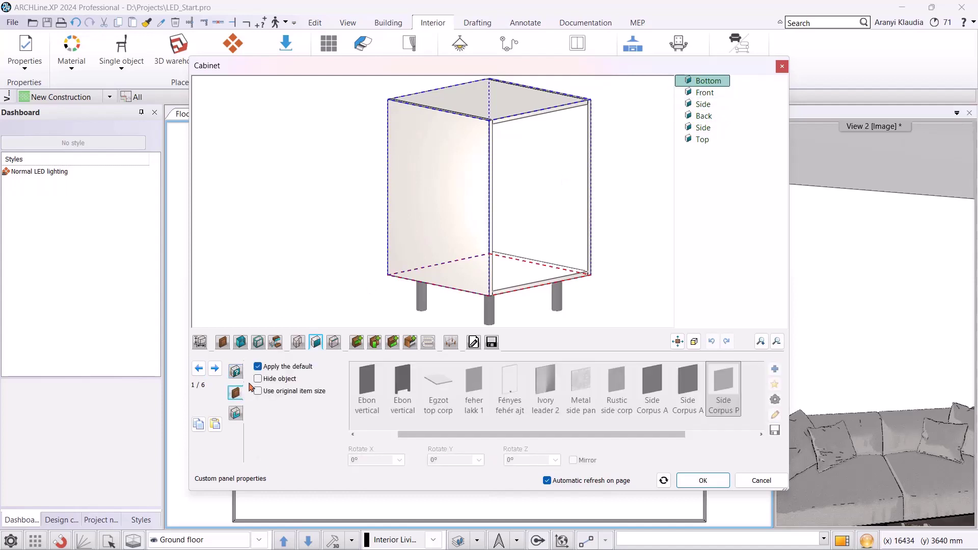
pyautogui.click(258, 379)
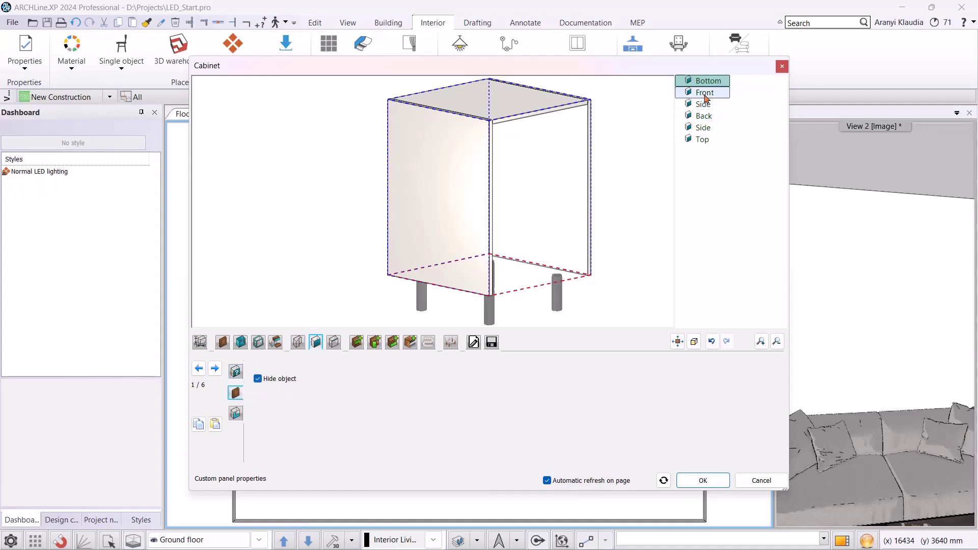
pyautogui.click(703, 103)
pyautogui.click(704, 115)
pyautogui.click(703, 127)
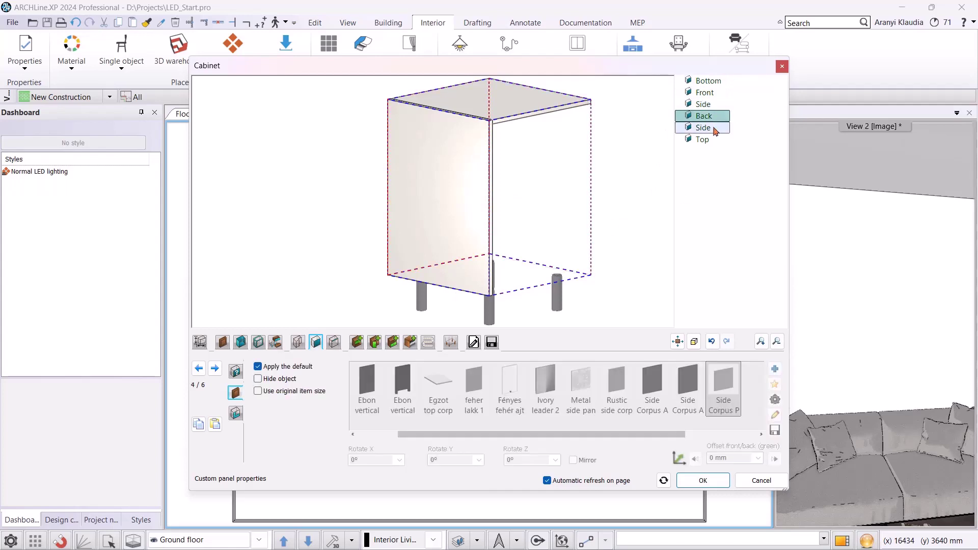
pyautogui.click(257, 379)
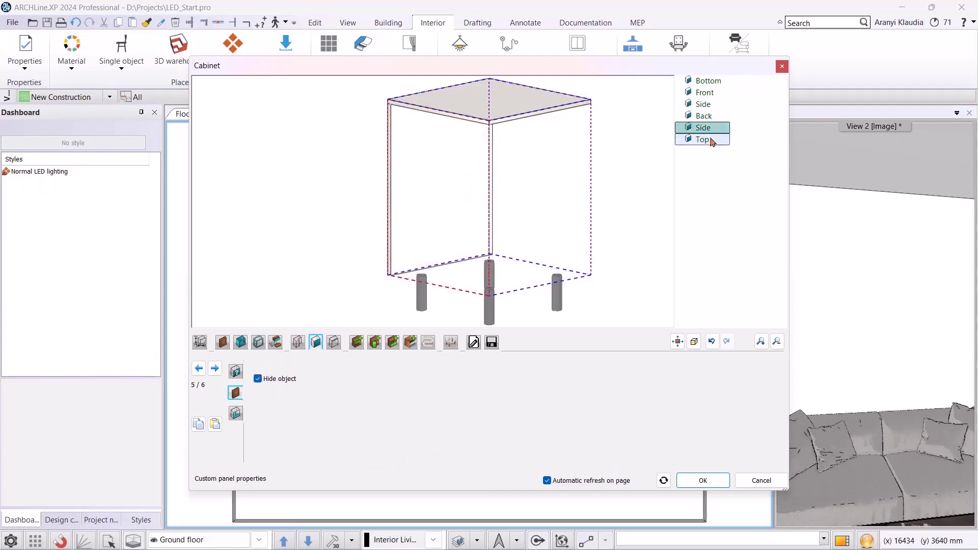
pyautogui.click(258, 379)
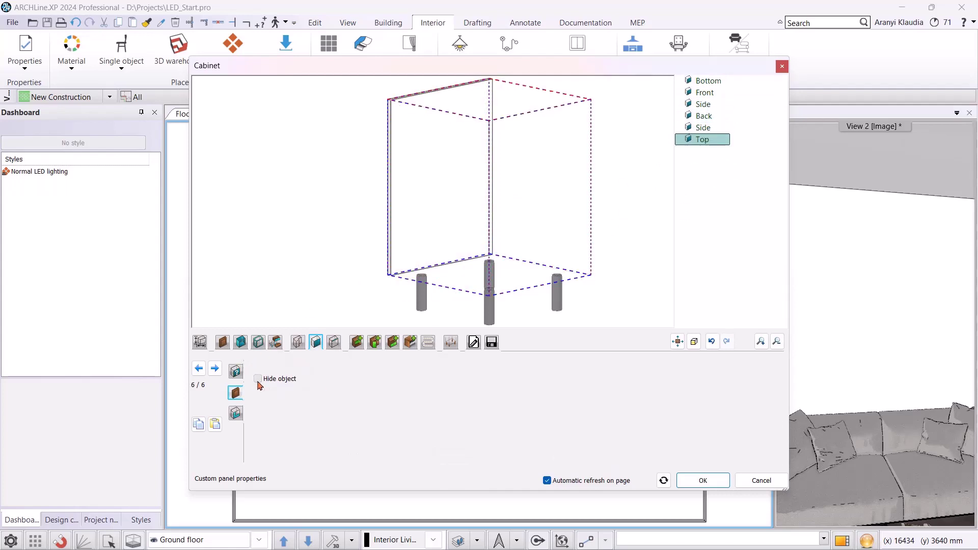
pyautogui.click(247, 345)
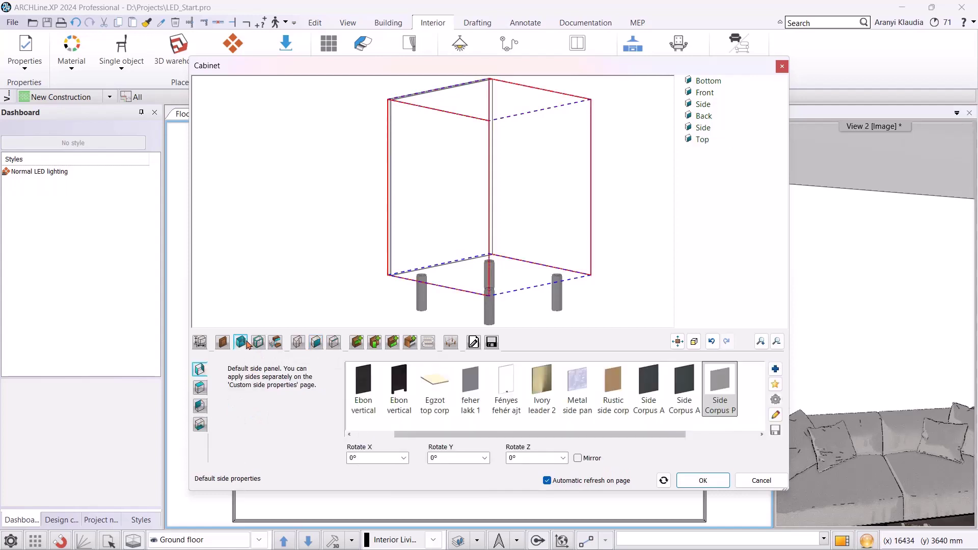
# Give the back panel its own settings using the Wallpanel120 library model
pyautogui.click(200, 406)
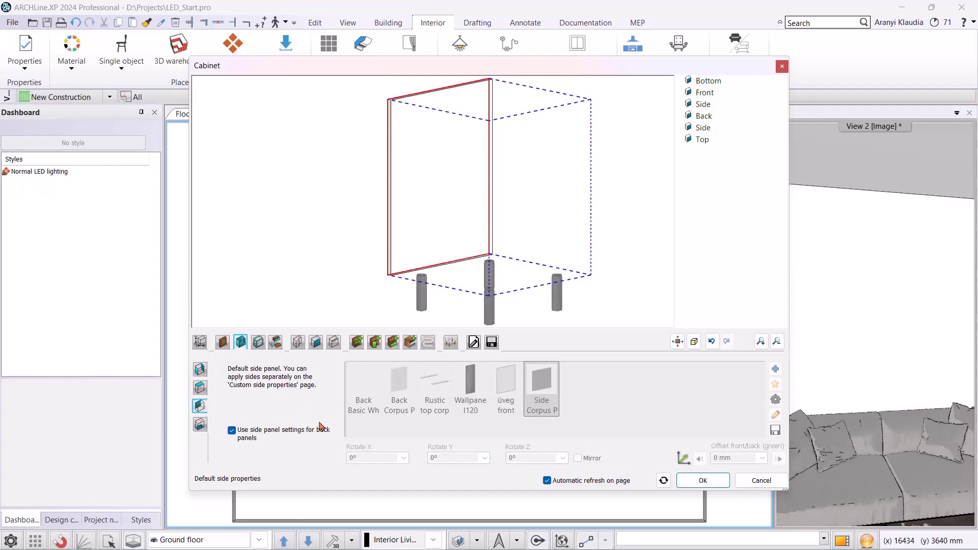
pyautogui.click(262, 434)
pyautogui.click(775, 369)
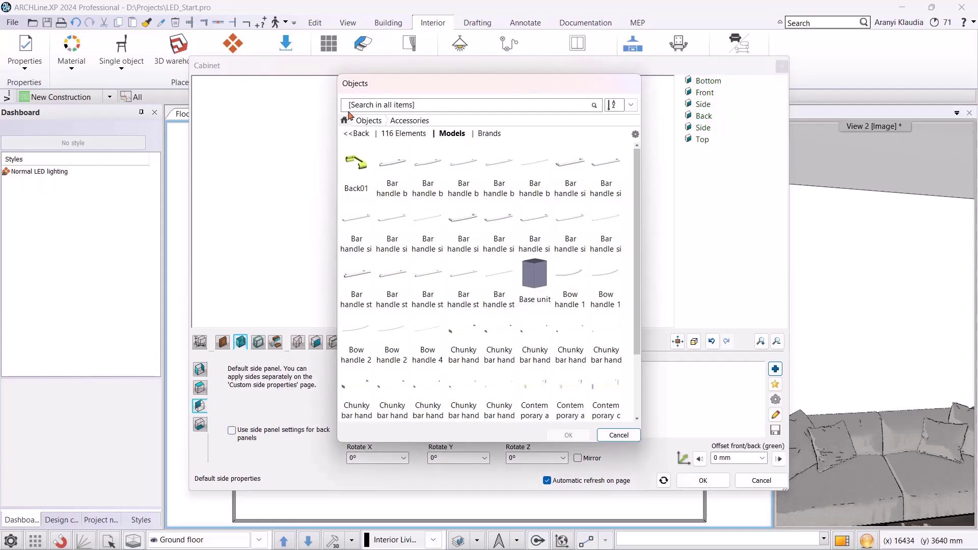
pyautogui.click(363, 121)
pyautogui.click(366, 110)
pyautogui.write('wall')
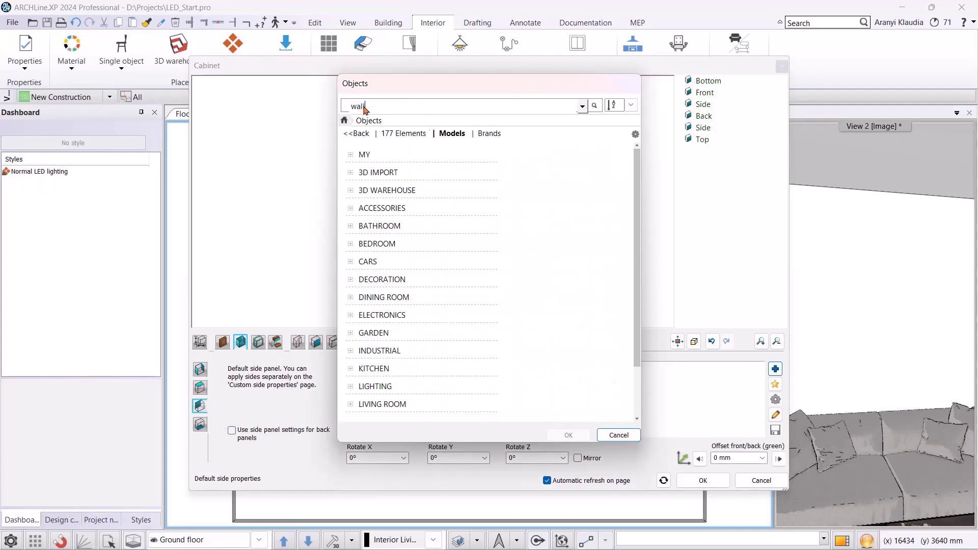
pyautogui.write('panel')
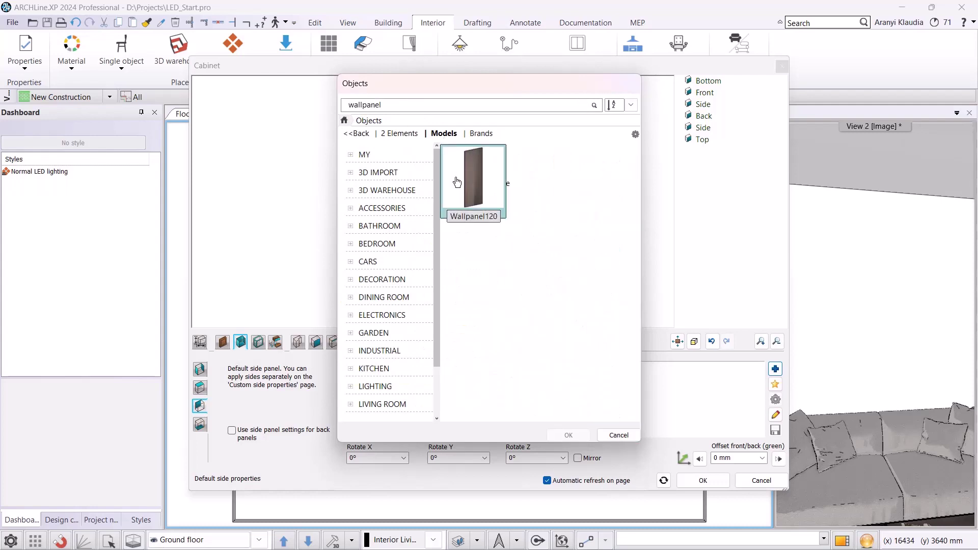
pyautogui.click(471, 190)
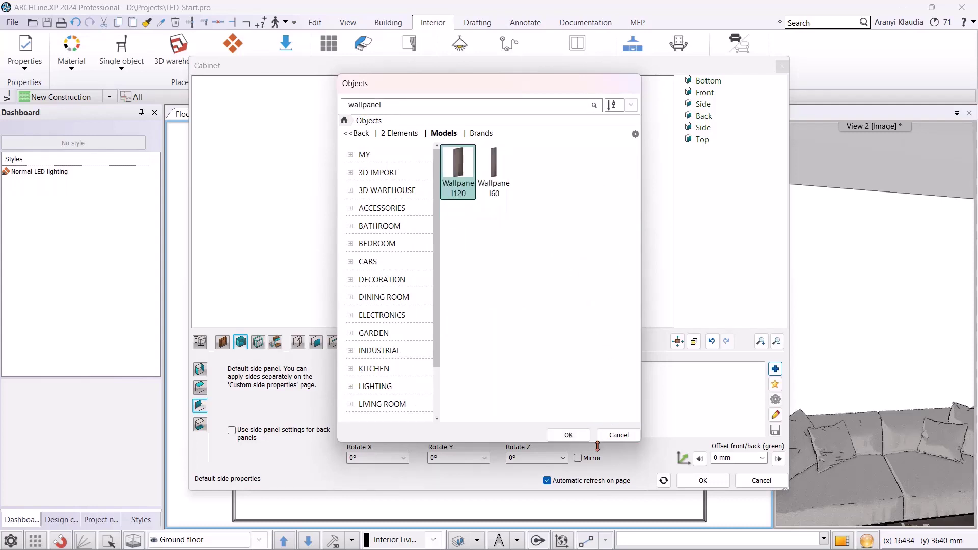
pyautogui.click(568, 434)
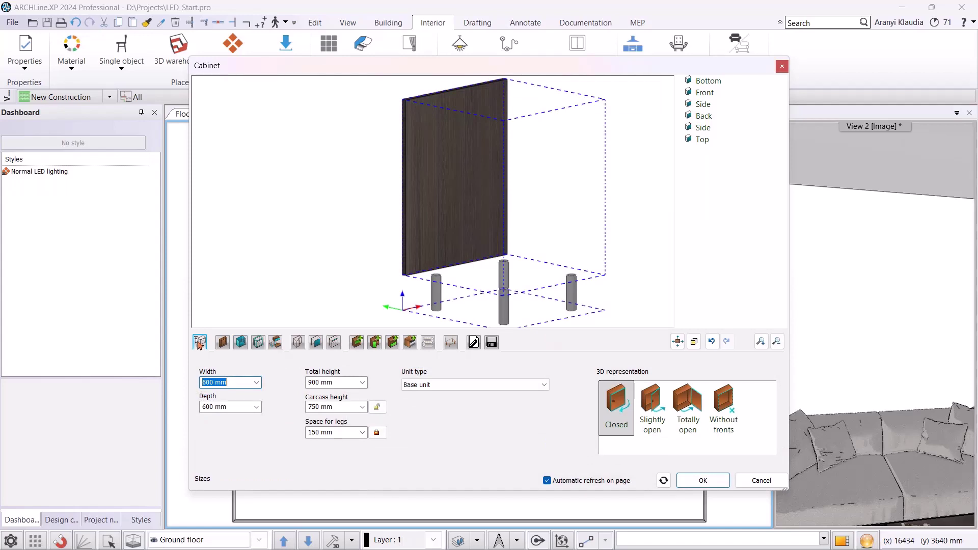
# Set leg space to 0, total height to 2750 mm and width to 1200 mm
pyautogui.click(346, 433)
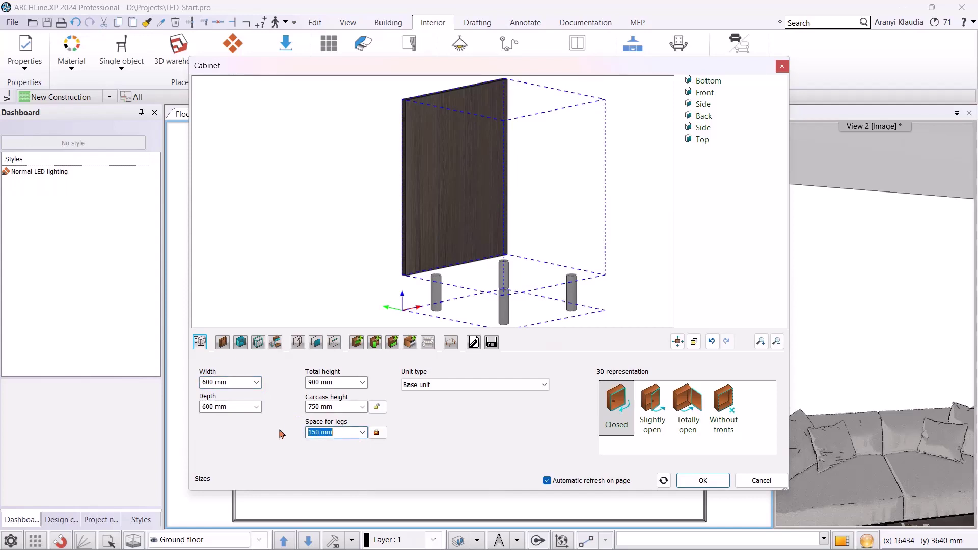
pyautogui.write('0')
pyautogui.click(343, 381)
pyautogui.write('2')
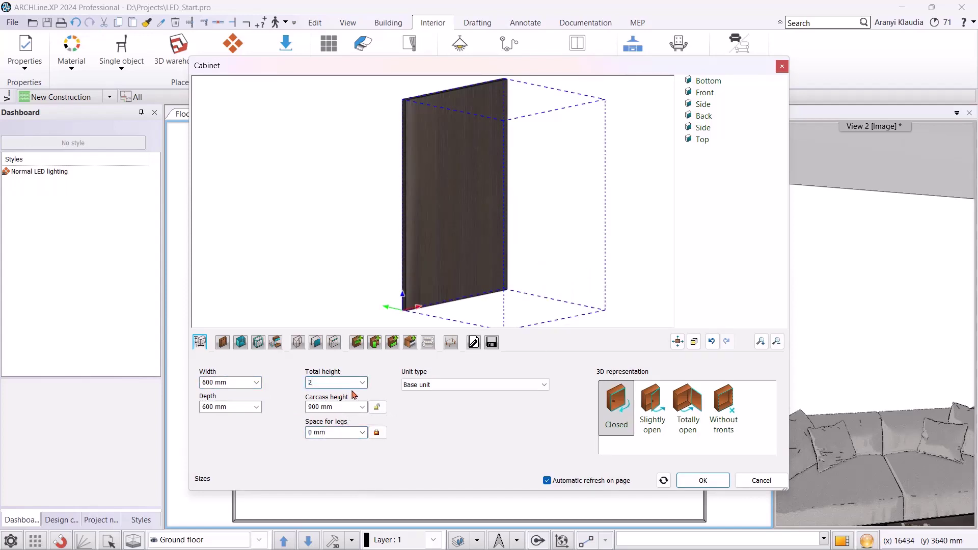
pyautogui.press('Return')
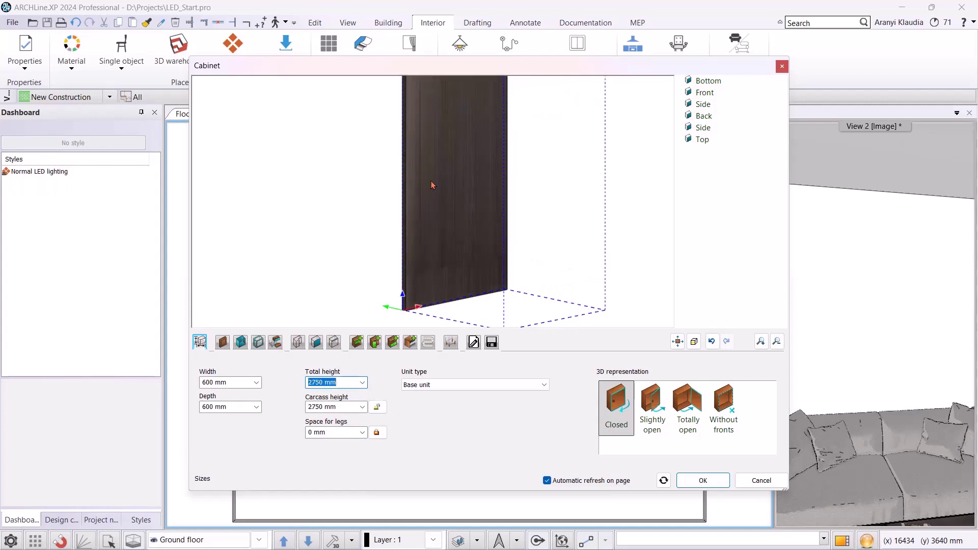
pyautogui.click(236, 383)
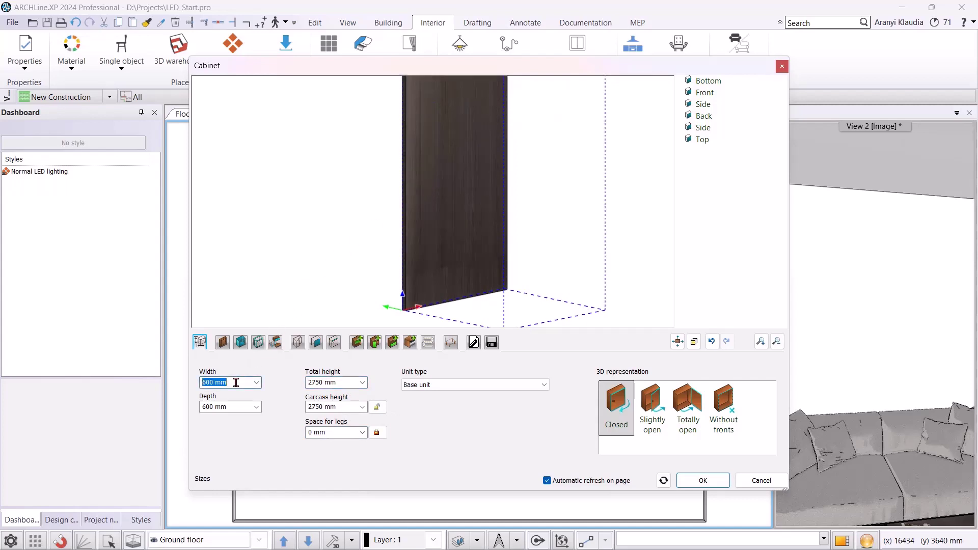
pyautogui.write('1200')
pyautogui.press('Return')
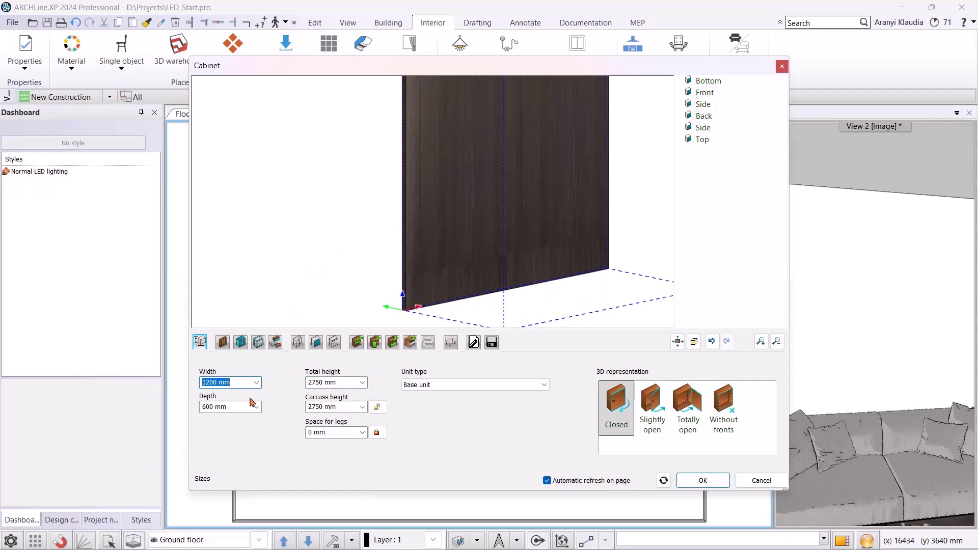
# Set the cabinet depth to 20 mm
pyautogui.scroll(-2, 497, 245)
pyautogui.moveTo(470, 189); pyautogui.dragTo(404, 271, button='middle')
pyautogui.scroll(-1, 392, 290)
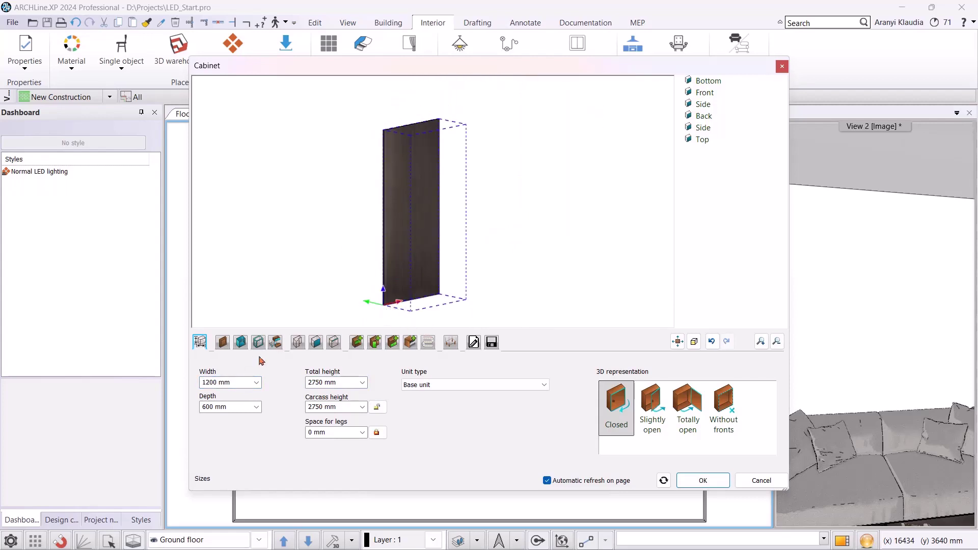
pyautogui.doubleClick(229, 407)
pyautogui.write('20')
# Add a Wallpanel120 accessory item to the cabinet
pyautogui.click(410, 344)
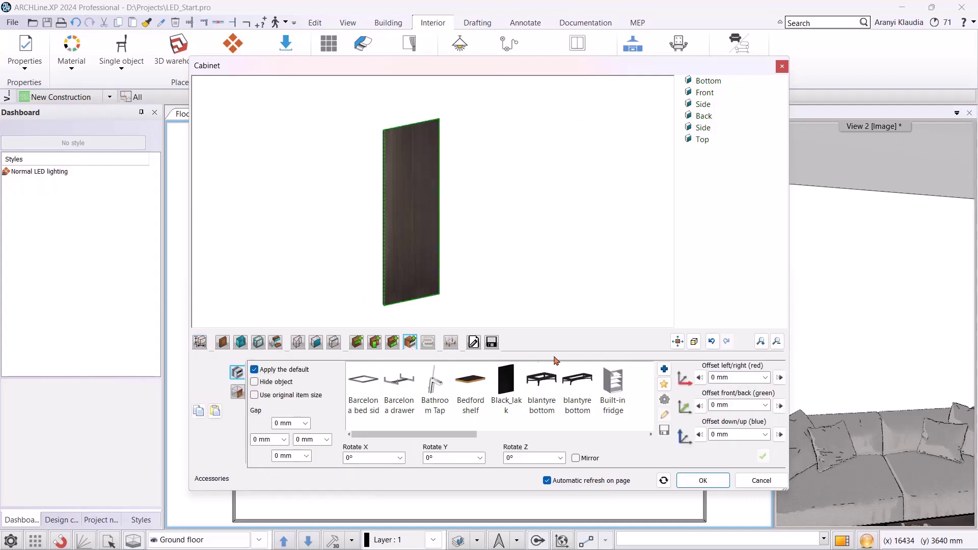
pyautogui.click(665, 369)
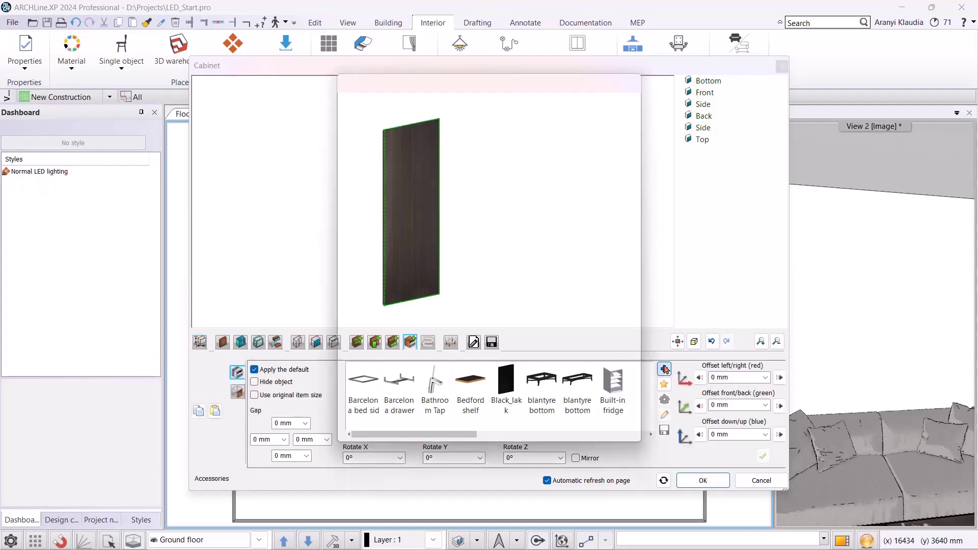
pyautogui.click(367, 121)
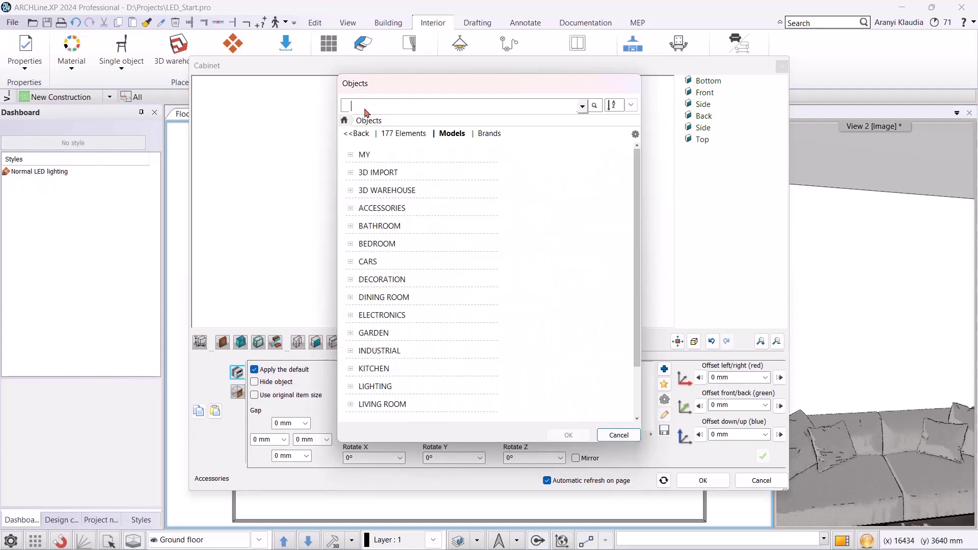
pyautogui.click(364, 109)
pyautogui.write('wallpanel')
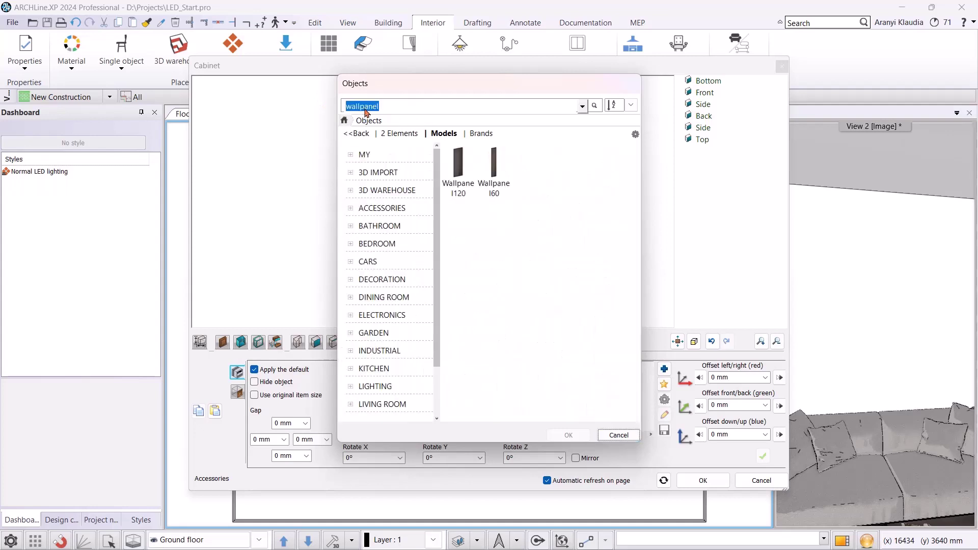
pyautogui.click(458, 168)
pyautogui.click(568, 434)
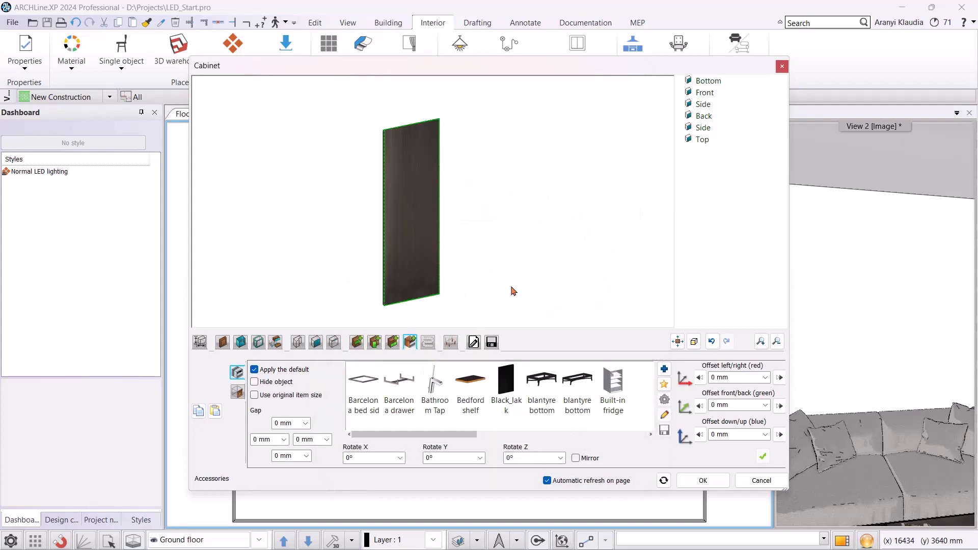
pyautogui.click(763, 458)
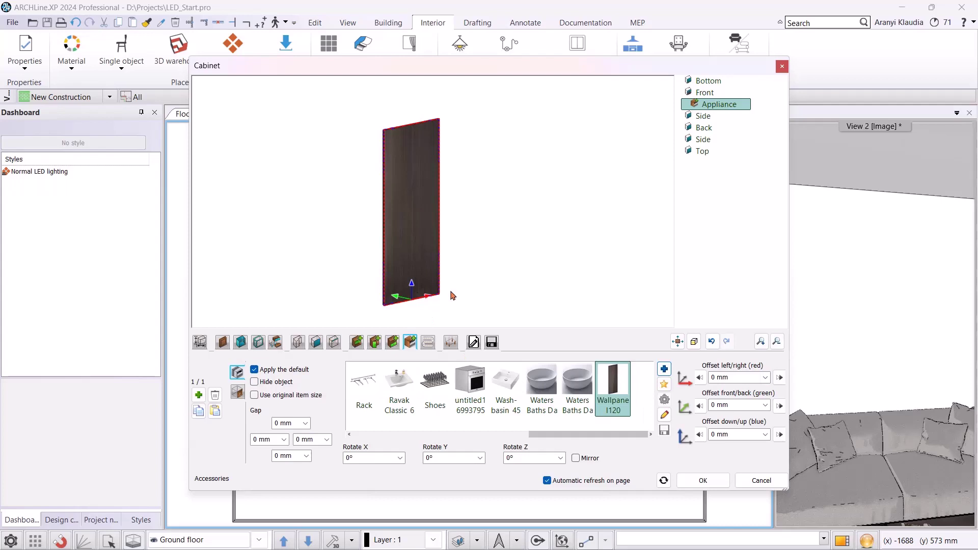
# Offset the Wallpanel120 accessory 1100 mm sideways and 40 mm forward
pyautogui.click(726, 376)
pyautogui.write('1100')
pyautogui.press('Return')
pyautogui.moveTo(472, 141); pyautogui.dragTo(460, 180)
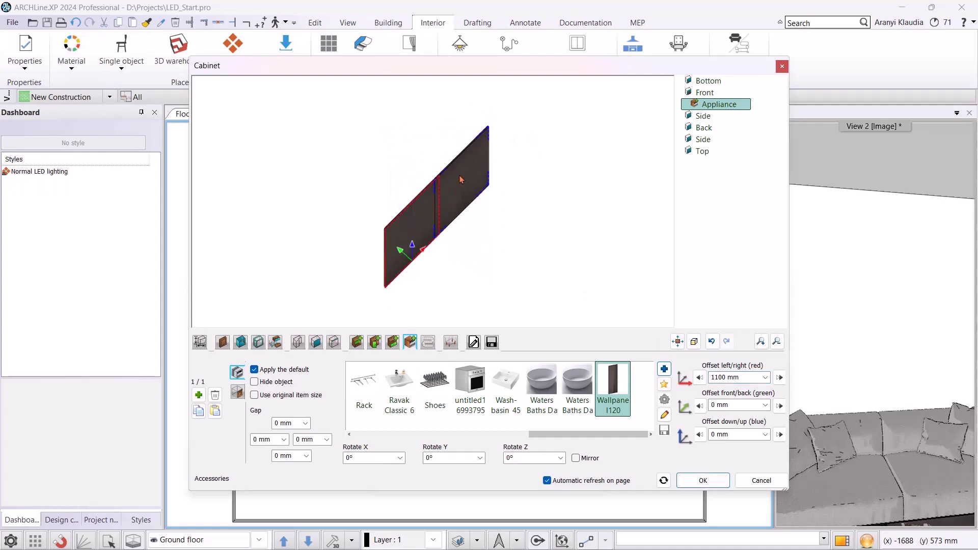
pyautogui.click(730, 405)
pyautogui.write('40')
pyautogui.press('Return')
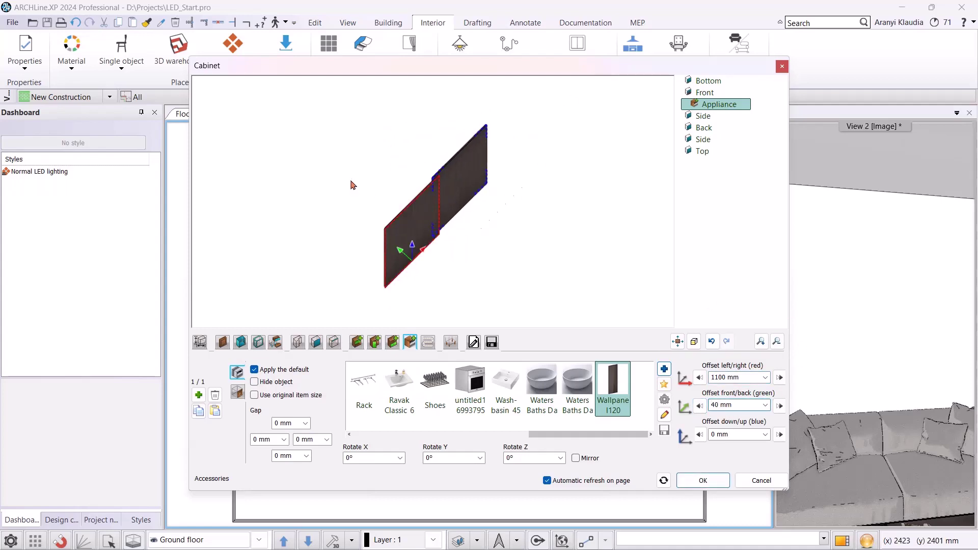
pyautogui.scroll(3, 468, 187)
pyautogui.scroll(2, 467, 182)
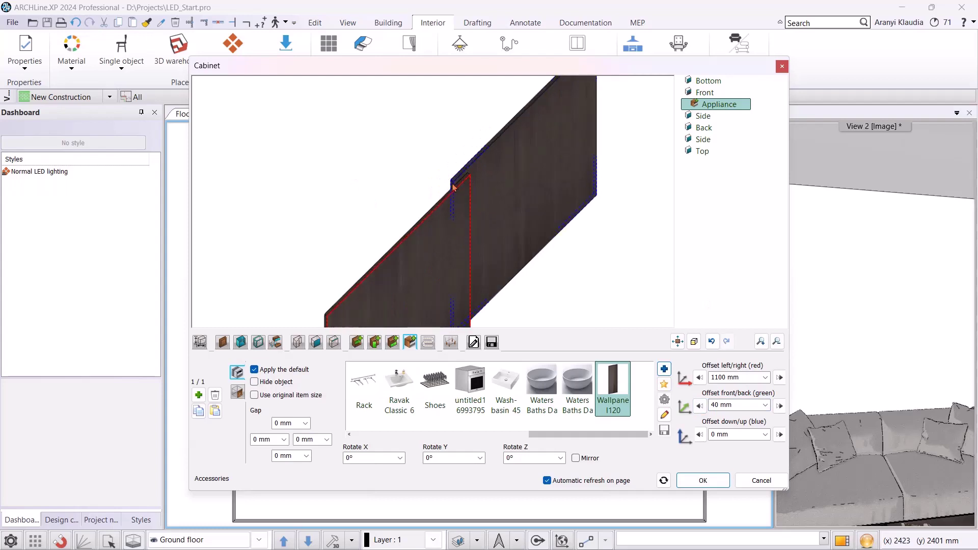
pyautogui.scroll(-3, 454, 187)
pyautogui.moveTo(448, 194); pyautogui.dragTo(406, 217)
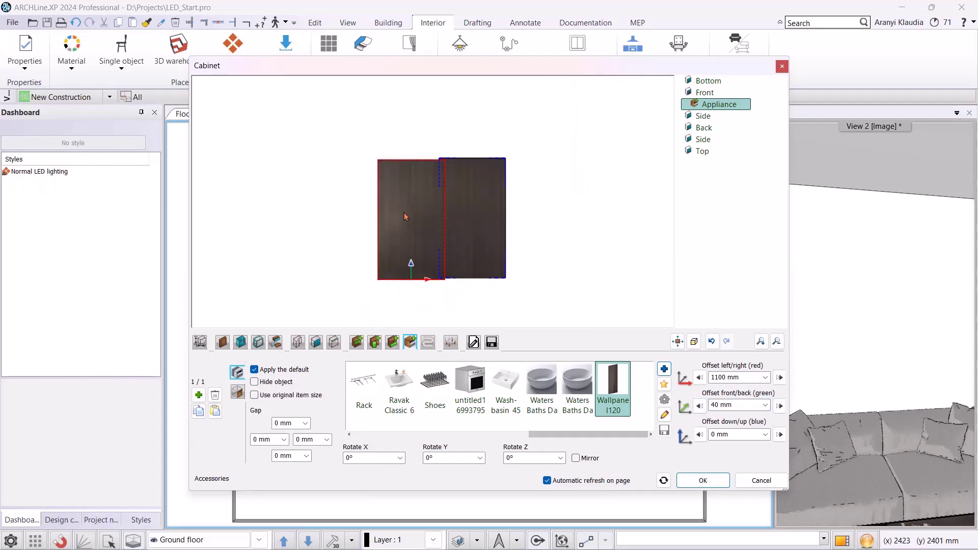
# Add a second Wallpanel120 panel at -1100 mm on the left
pyautogui.click(199, 395)
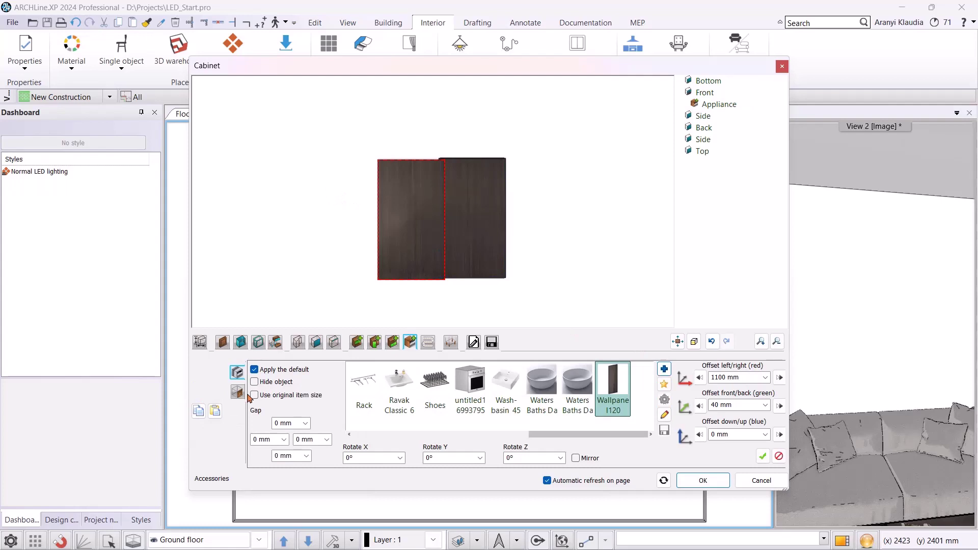
pyautogui.click(713, 377)
pyautogui.write('1')
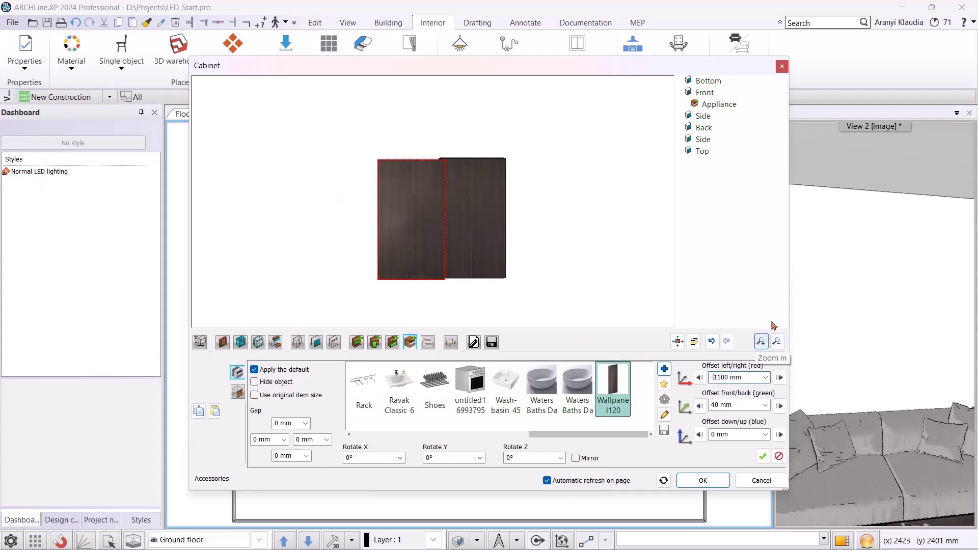
pyautogui.click(762, 457)
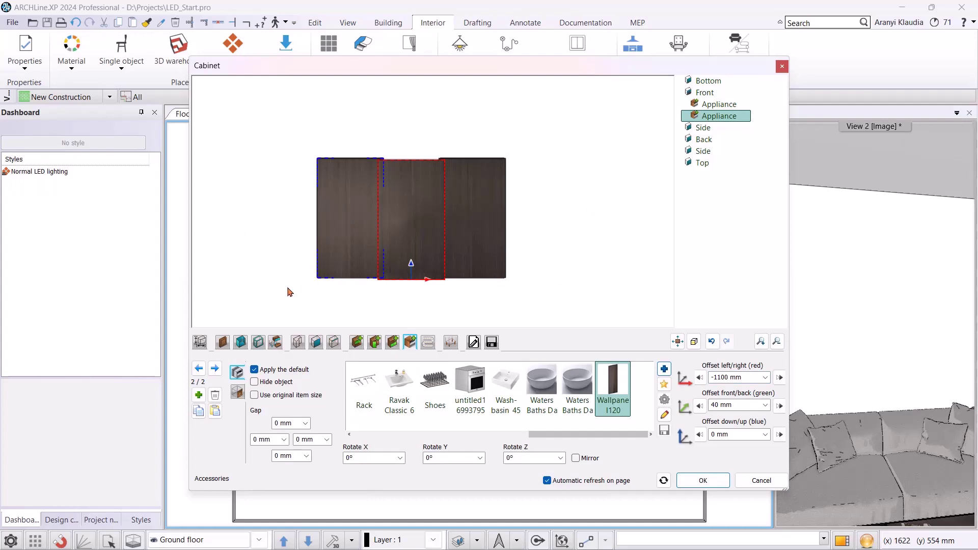
# Add a narrow Wallpanel60 accessory at 1910 mm right, 80 mm forward
pyautogui.click(199, 395)
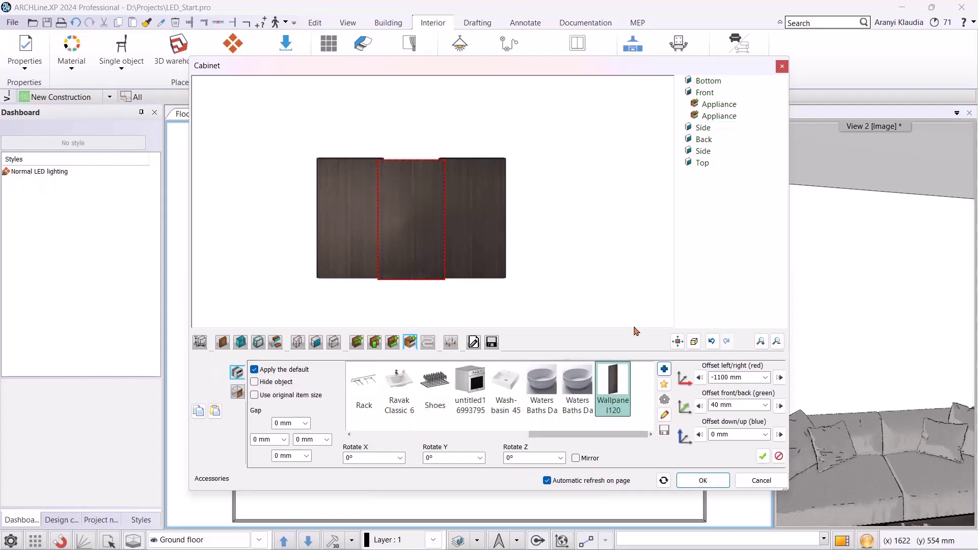
pyautogui.click(664, 371)
pyautogui.click(535, 173)
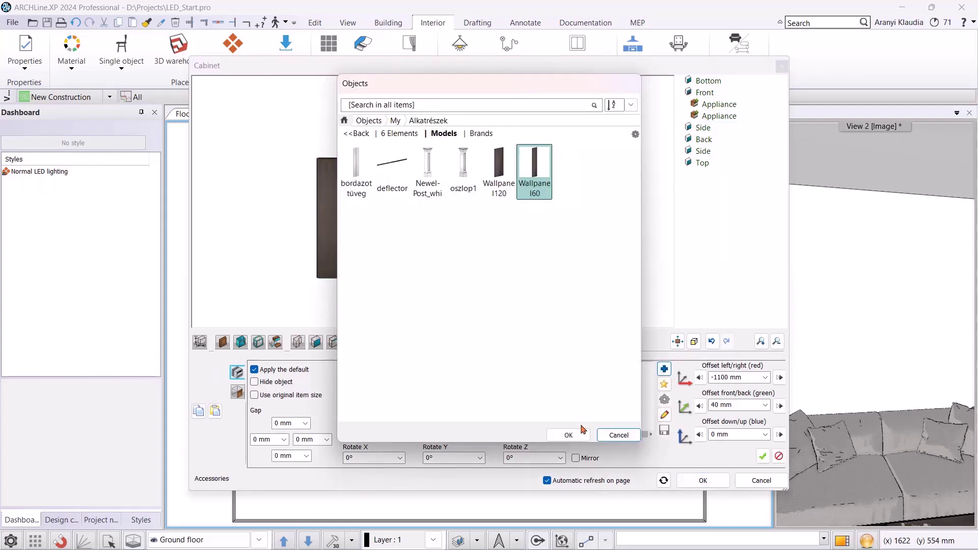
pyautogui.click(581, 431)
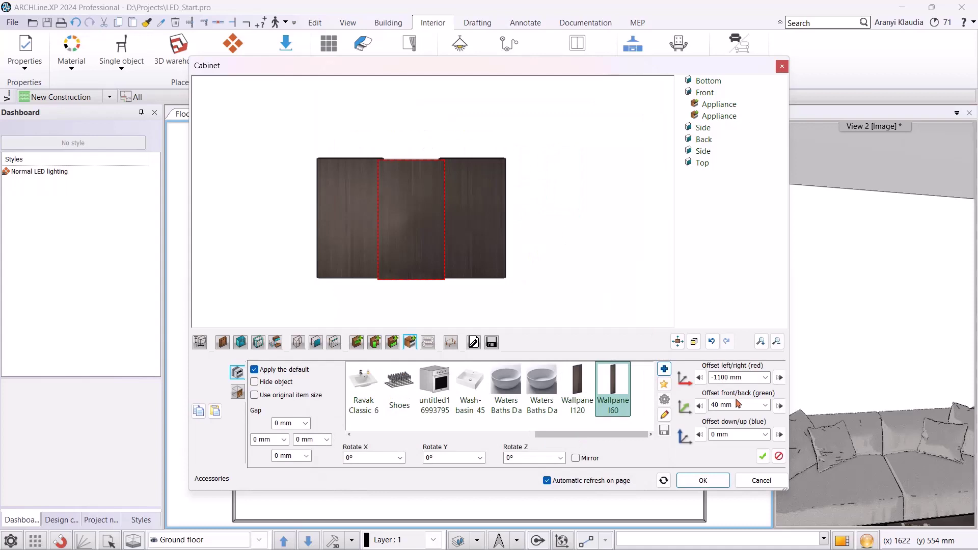
pyautogui.click(743, 383)
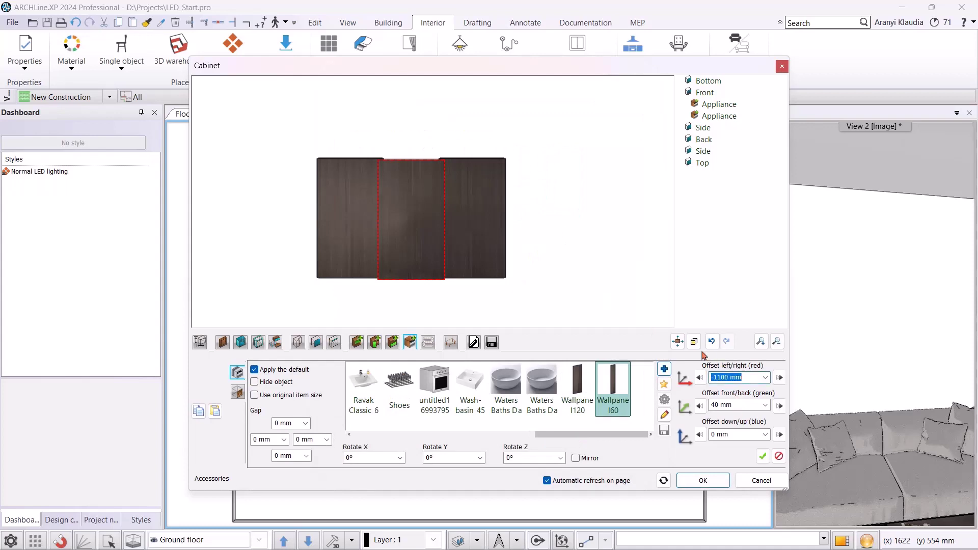
pyautogui.write('1910 mm')
pyautogui.click(763, 458)
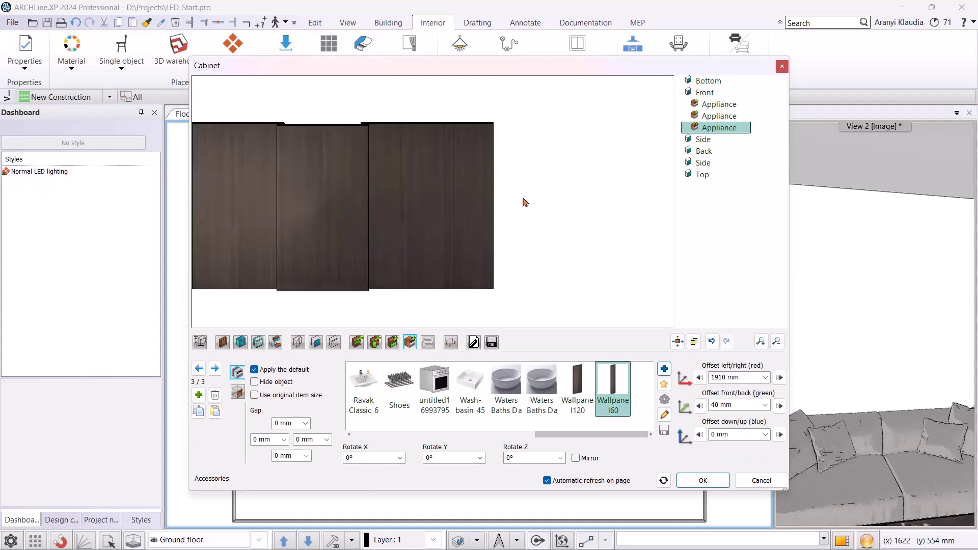
pyautogui.click(753, 403)
pyautogui.write('80')
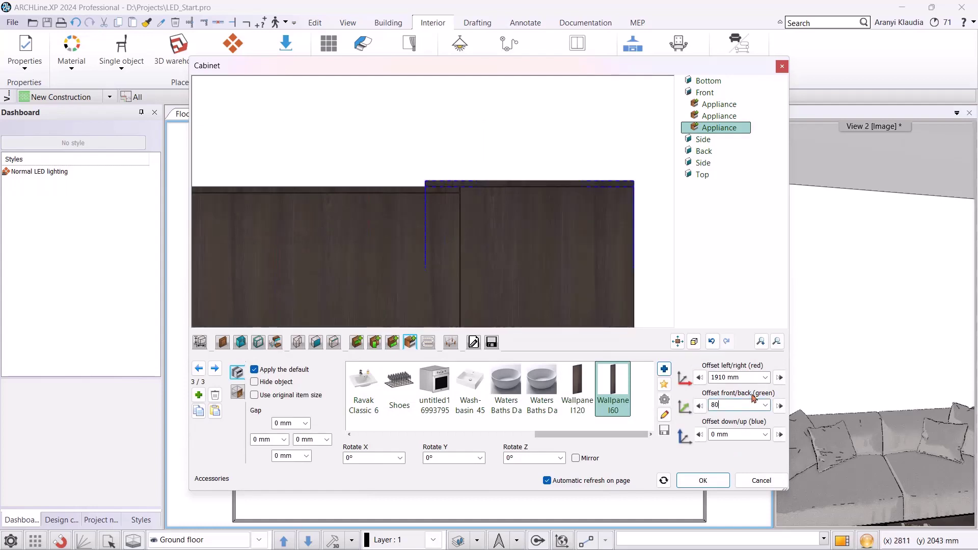
pyautogui.press('Return')
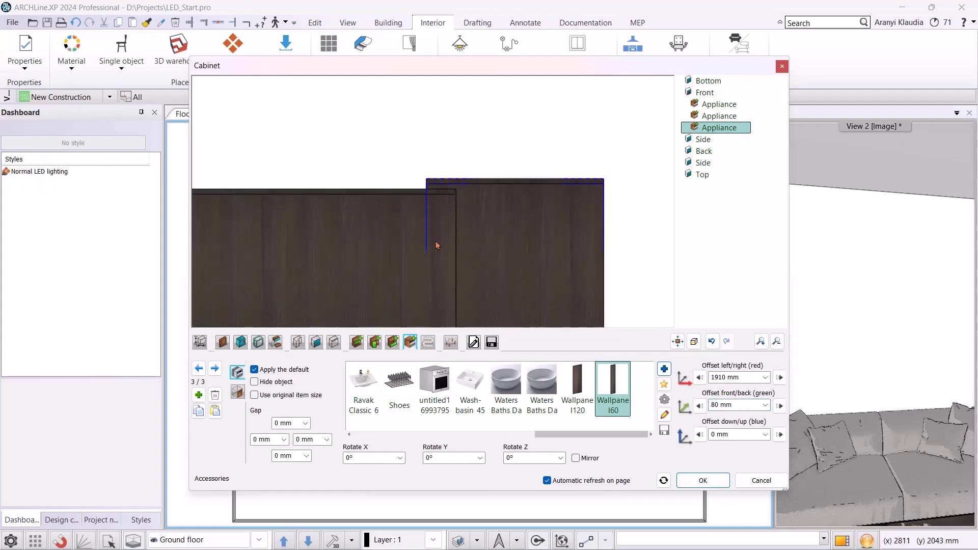
# Add a second narrow panel at -1910 mm on the left end
pyautogui.scroll(-5, 436, 245)
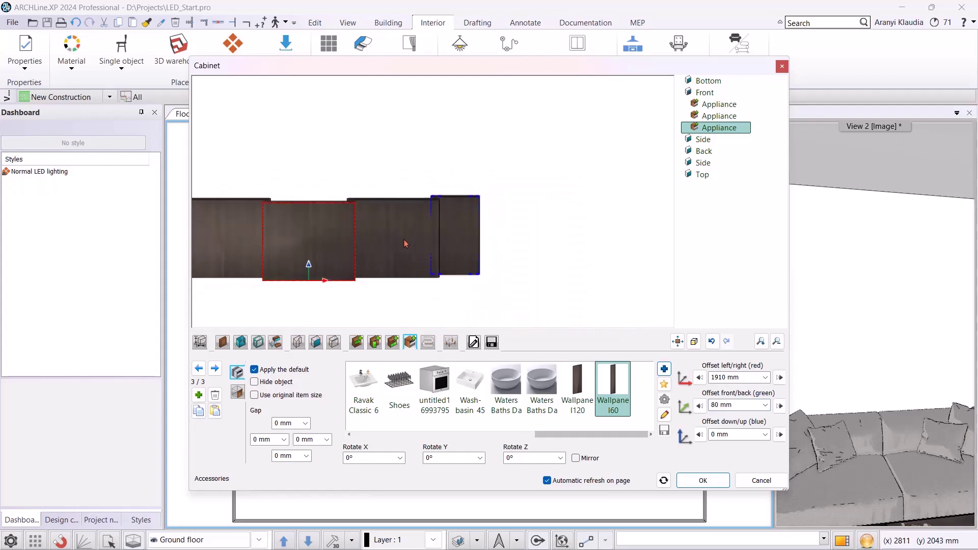
pyautogui.click(238, 390)
pyautogui.click(709, 378)
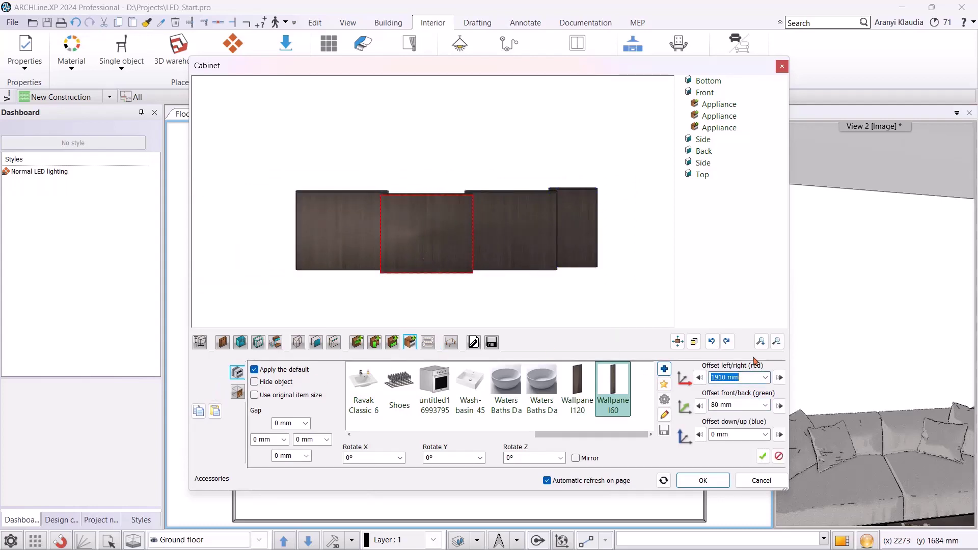
pyautogui.write('-')
pyautogui.click(761, 457)
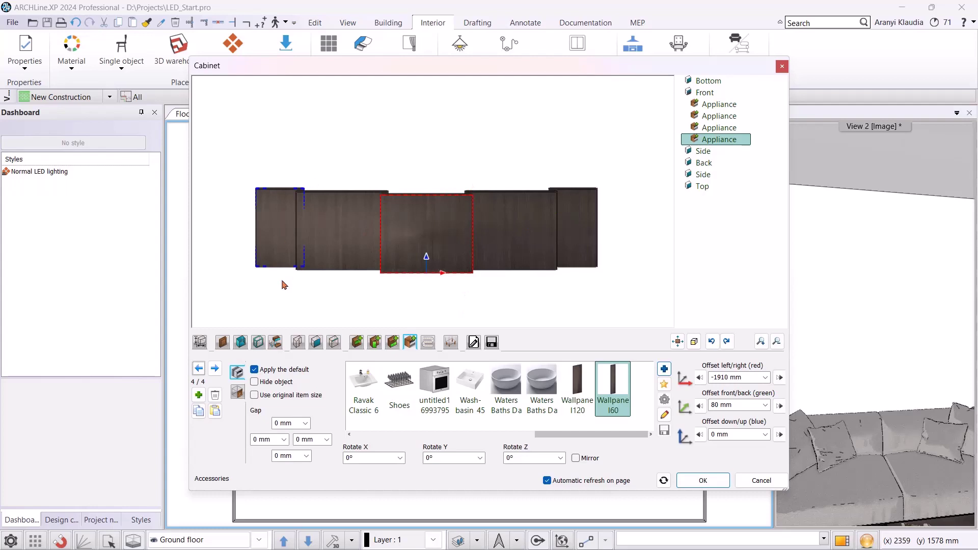
# Add a vertical LED strip to the cabinet in the LED lighting settings
pyautogui.click(430, 347)
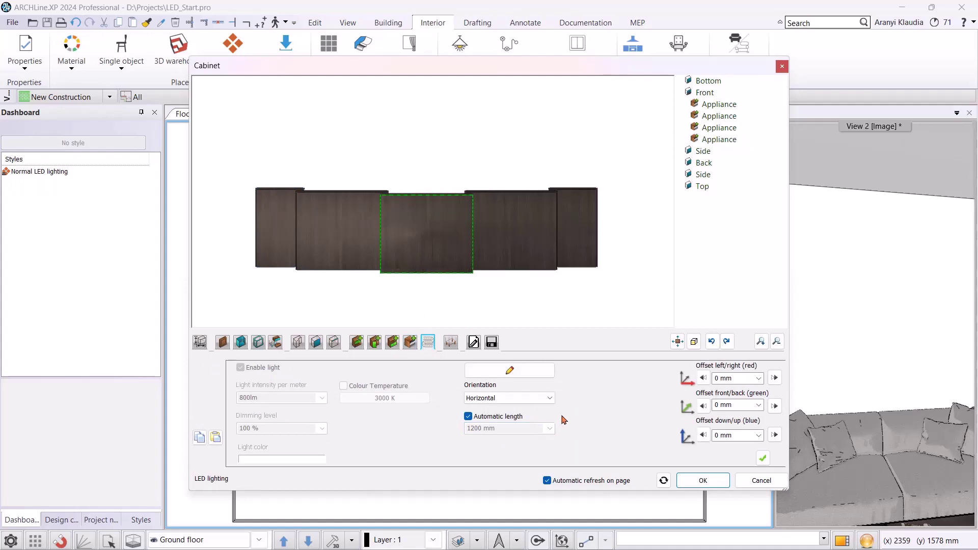
pyautogui.click(531, 398)
pyautogui.click(512, 418)
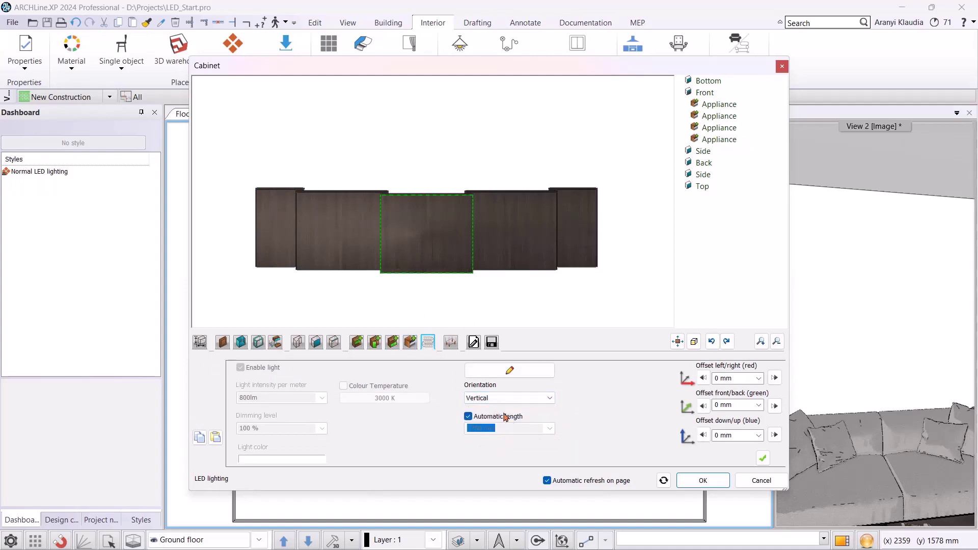
pyautogui.click(763, 458)
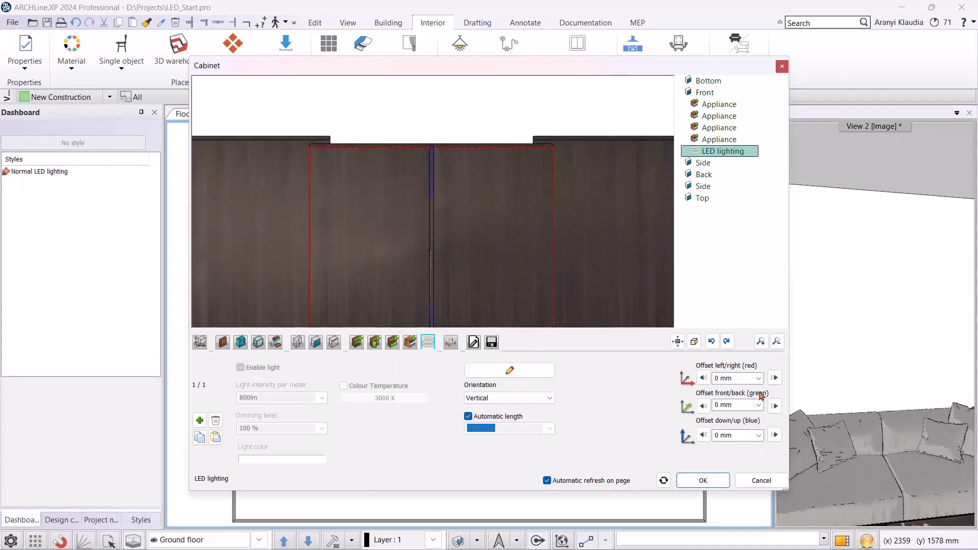
# Offset the LED strip 580 mm sideways and 20 mm front/back
pyautogui.scroll(-2, 441, 311)
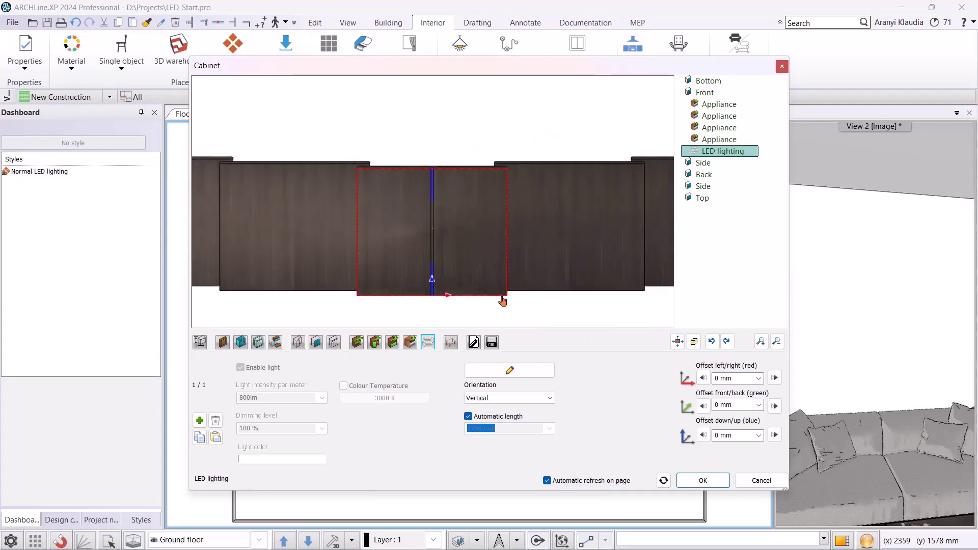
pyautogui.click(726, 378)
pyautogui.write('580')
pyautogui.press('Return')
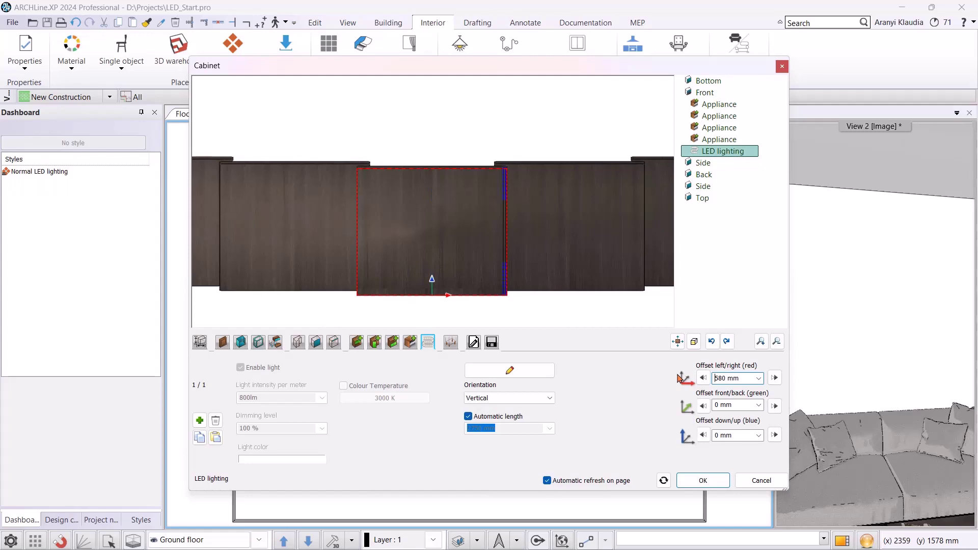
pyautogui.click(738, 404)
pyautogui.write('20')
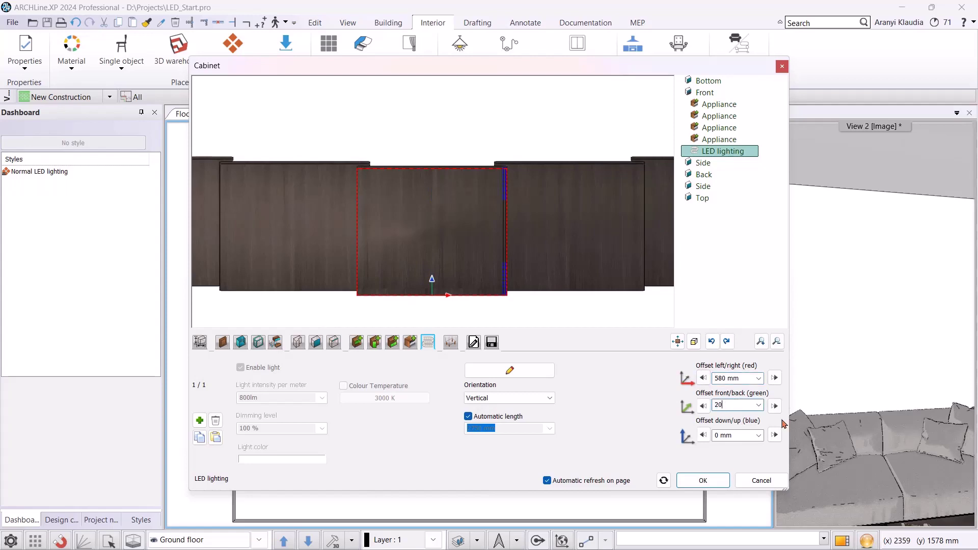
pyautogui.press('Return')
pyautogui.scroll(3, 498, 175)
pyautogui.moveTo(487, 151); pyautogui.dragTo(361, 219)
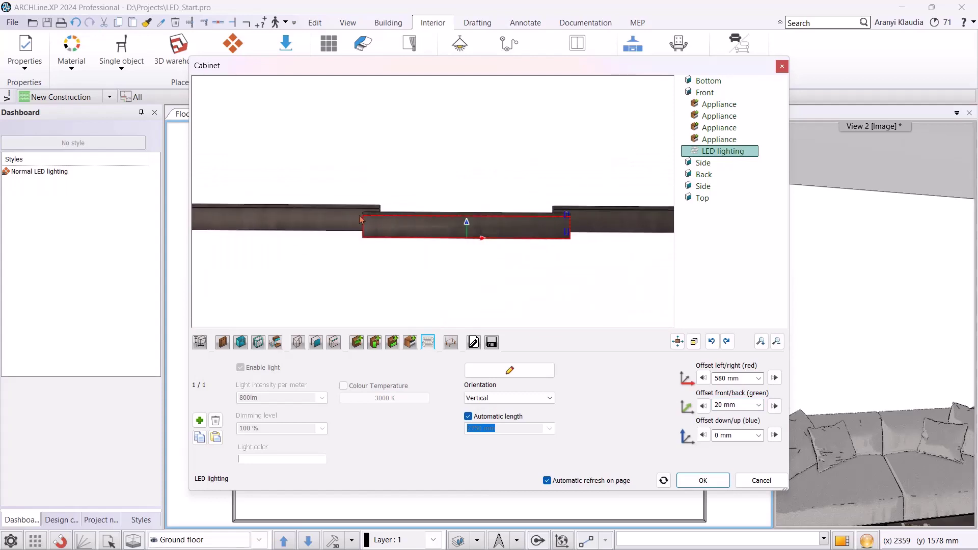
# Add a second LED strip at -580 mm sideways
pyautogui.click(200, 420)
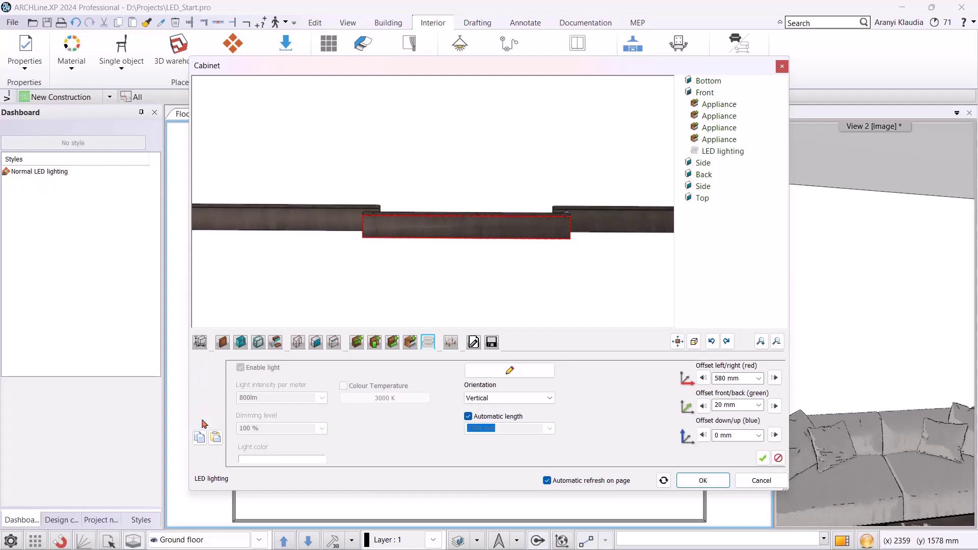
pyautogui.click(715, 377)
pyautogui.press('Home')
pyautogui.write('-')
pyautogui.click(763, 458)
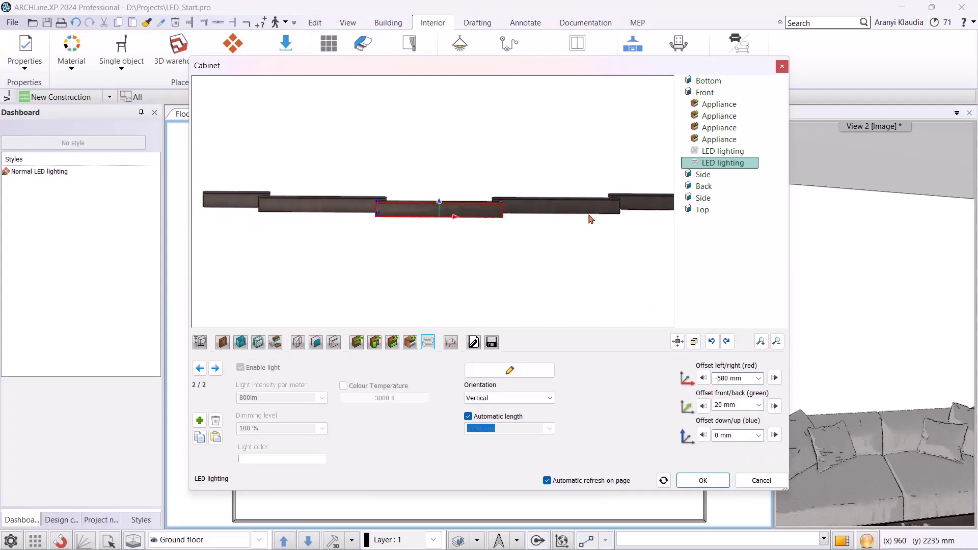
# Add a third LED strip at 1680 mm sideways, 60 mm forward
pyautogui.click(200, 421)
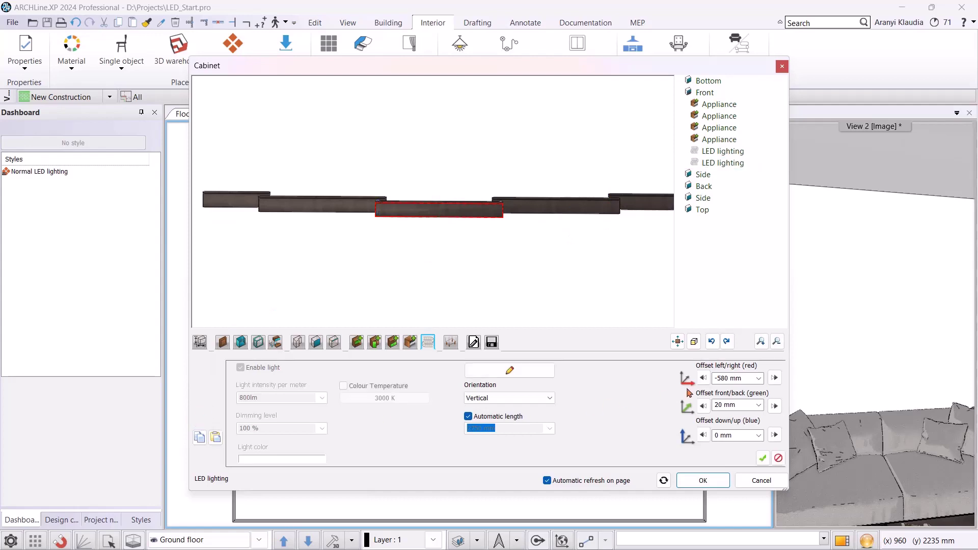
pyautogui.click(741, 381)
pyautogui.write('1680')
pyautogui.press('Tab')
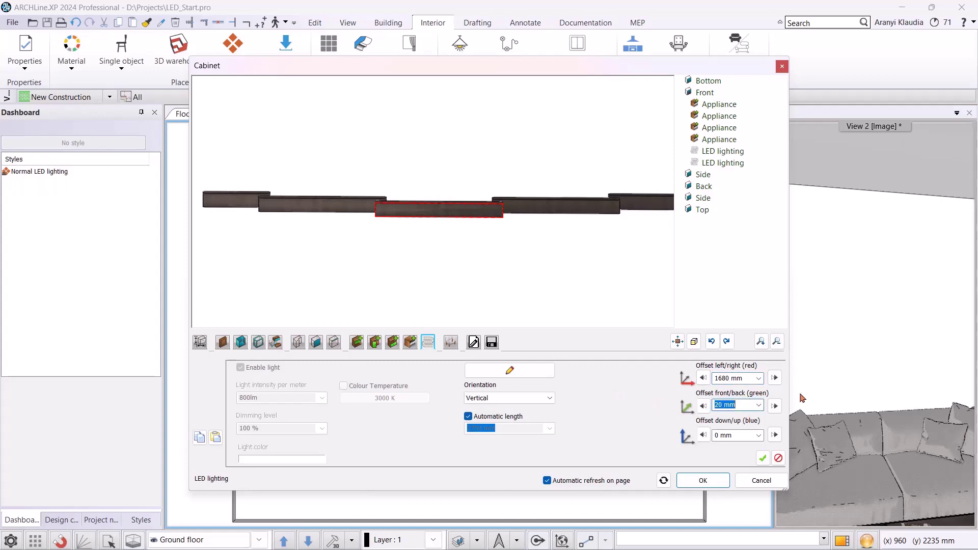
pyautogui.write('60')
pyautogui.click(764, 458)
pyautogui.scroll(3, 513, 181)
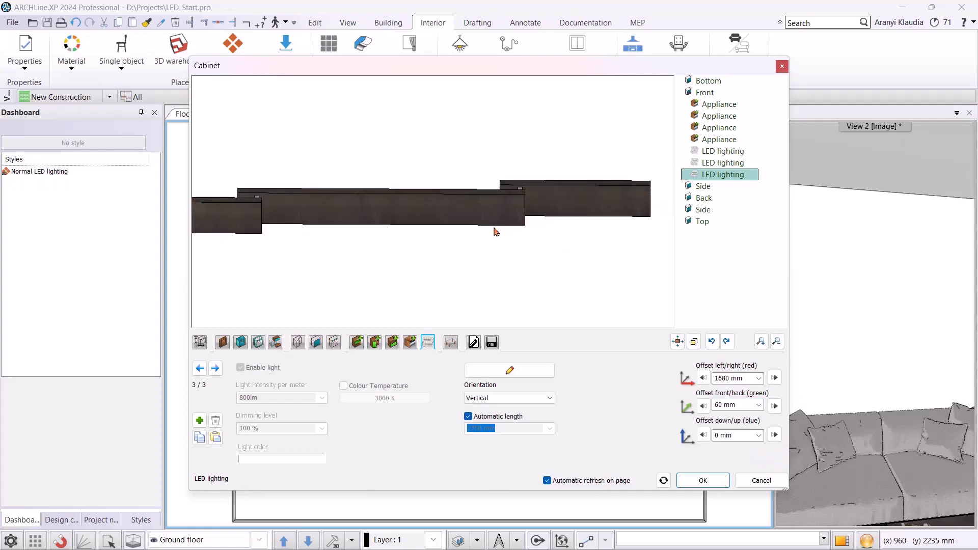
pyautogui.scroll(-4, 506, 213)
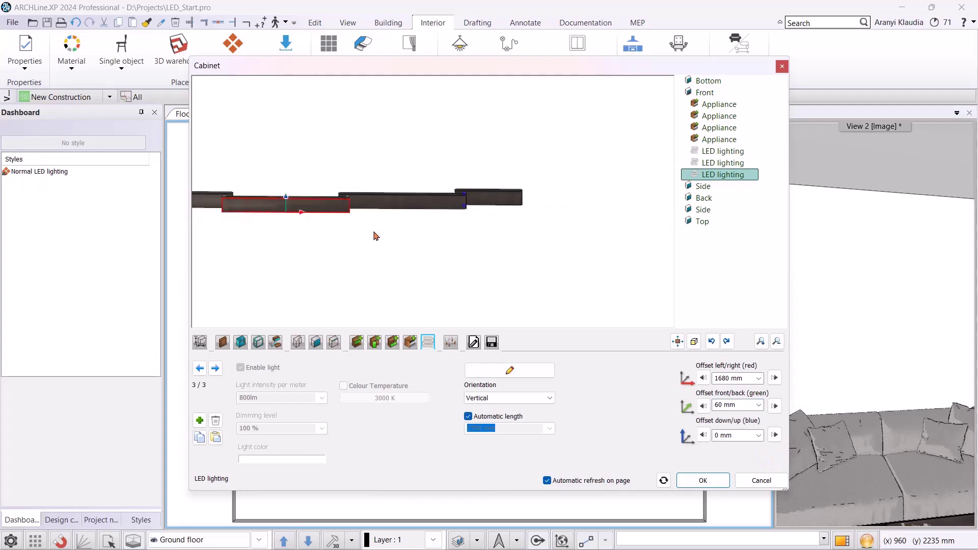
# Add a fourth LED strip at -1680 mm sideways
pyautogui.click(200, 420)
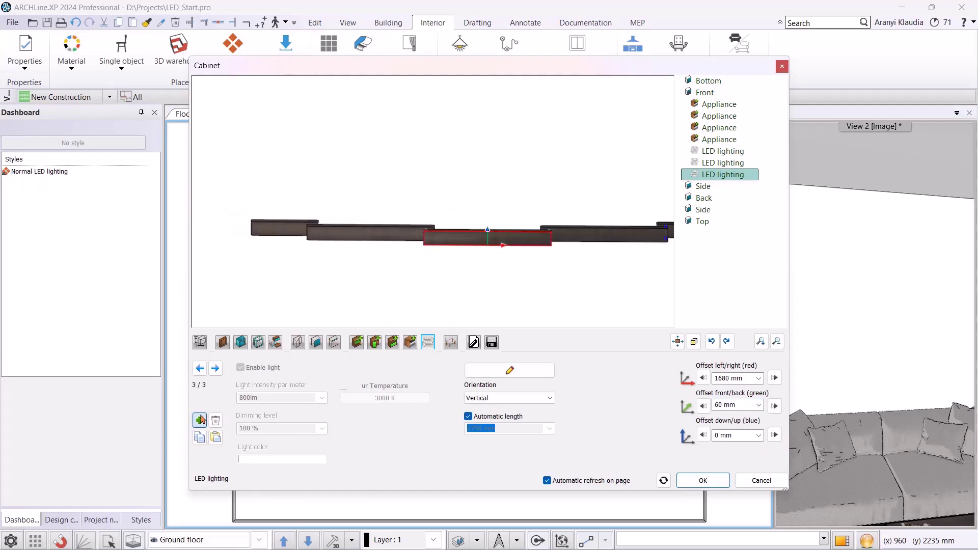
pyautogui.click(715, 378)
pyautogui.click(715, 378)
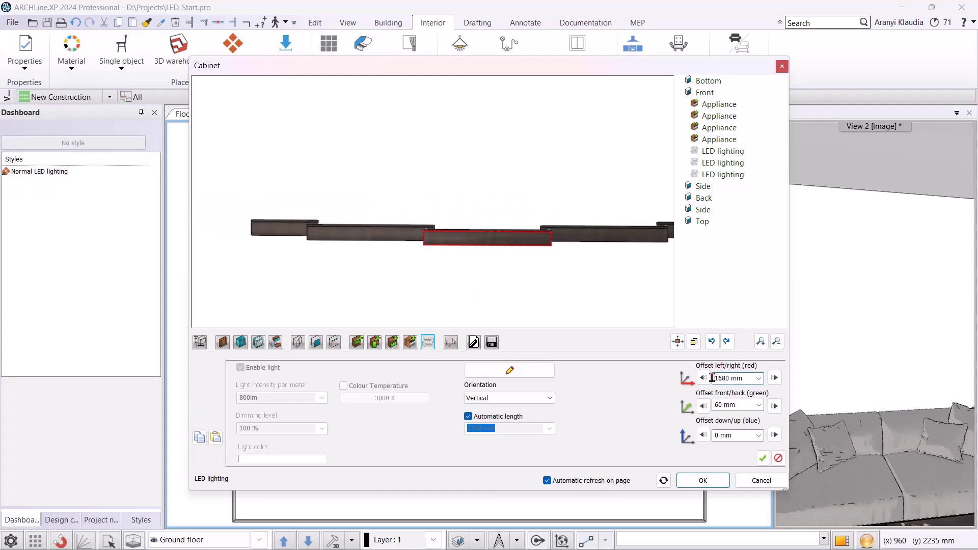
pyautogui.write('-')
pyautogui.click(763, 459)
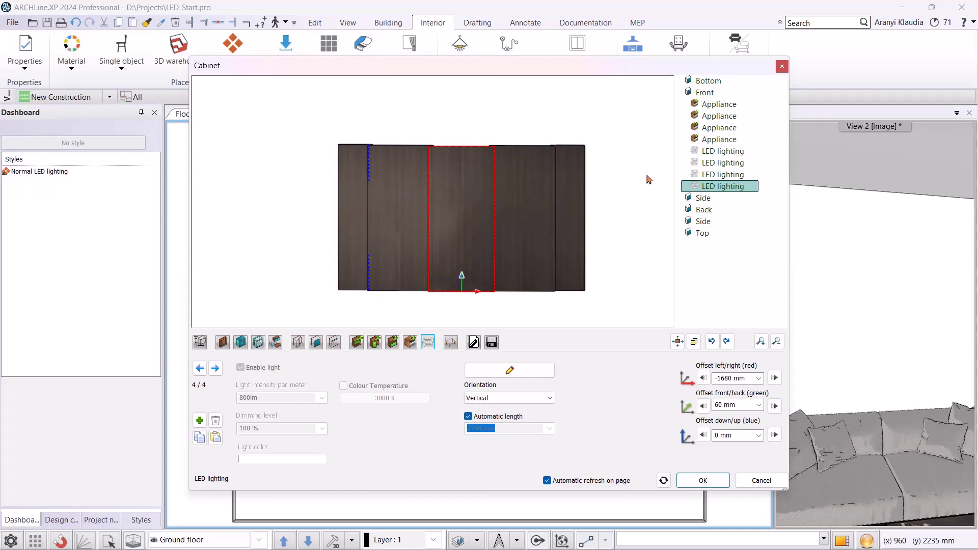
# Close the cabinet editor, accept the elevation prompt, and place the cabinet at the living-room wall
pyautogui.click(717, 487)
pyautogui.click(530, 309)
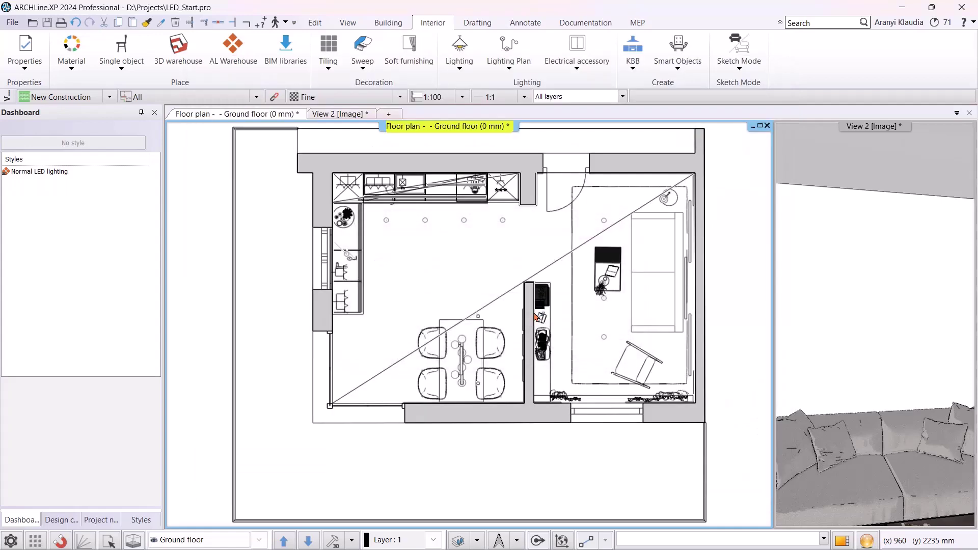
pyautogui.scroll(3, 530, 274)
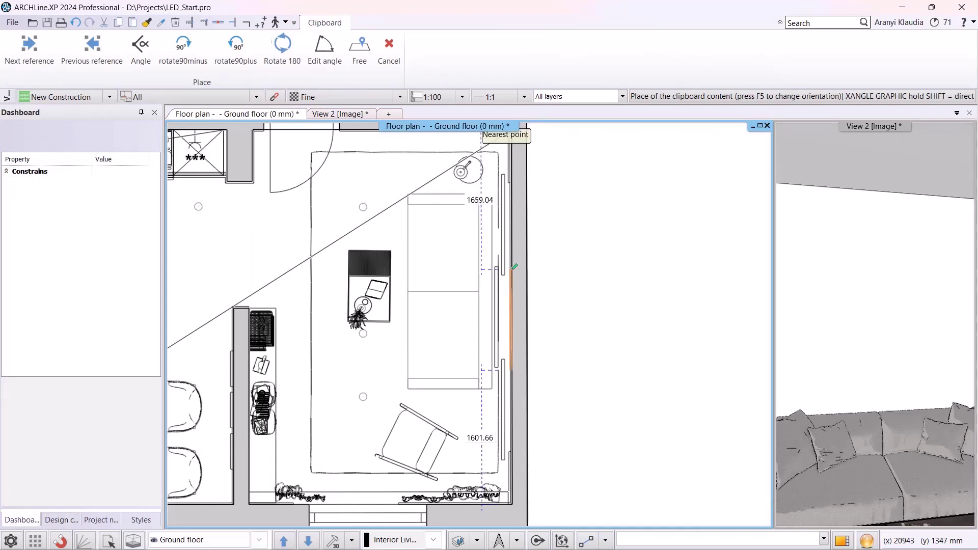
pyautogui.click(514, 267)
pyautogui.scroll(4, 499, 244)
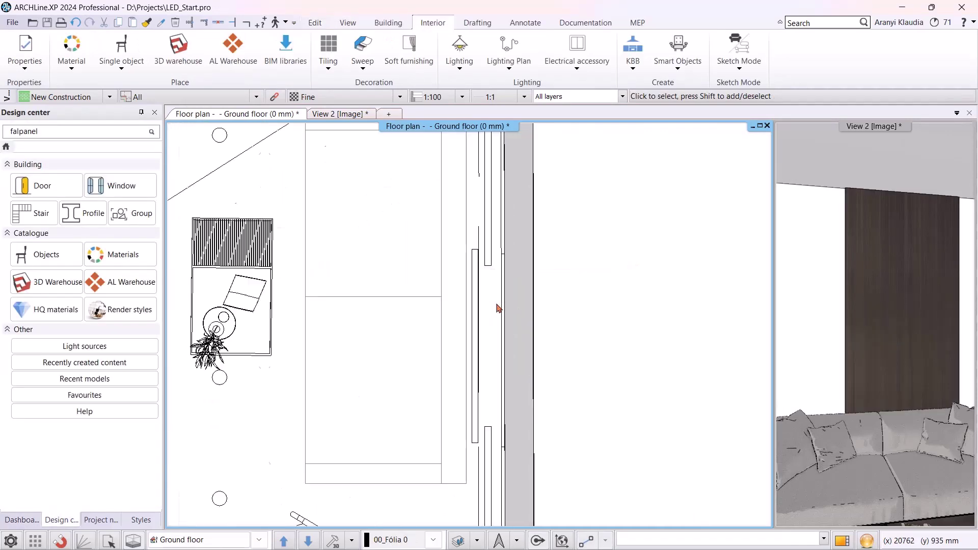
pyautogui.click(498, 243)
pyautogui.moveTo(499, 244); pyautogui.dragTo(488, 149, button='middle')
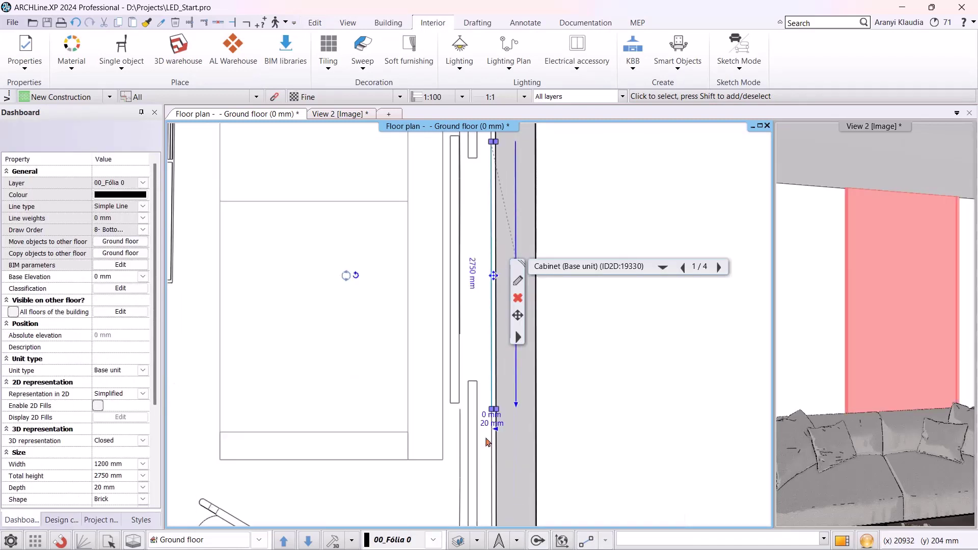
# Set the cabinet's Representation in 2D to Top View and apply the change
pyautogui.click(518, 280)
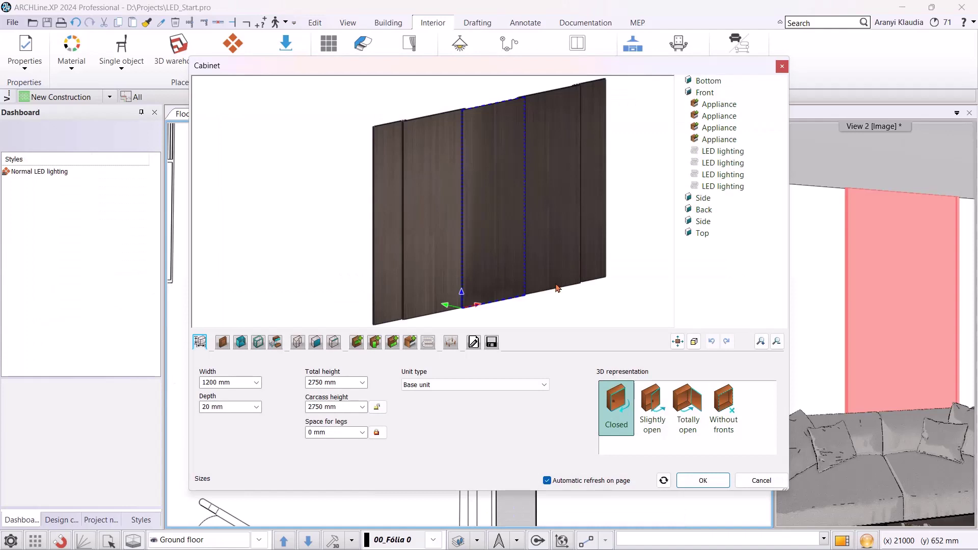
pyautogui.click(473, 342)
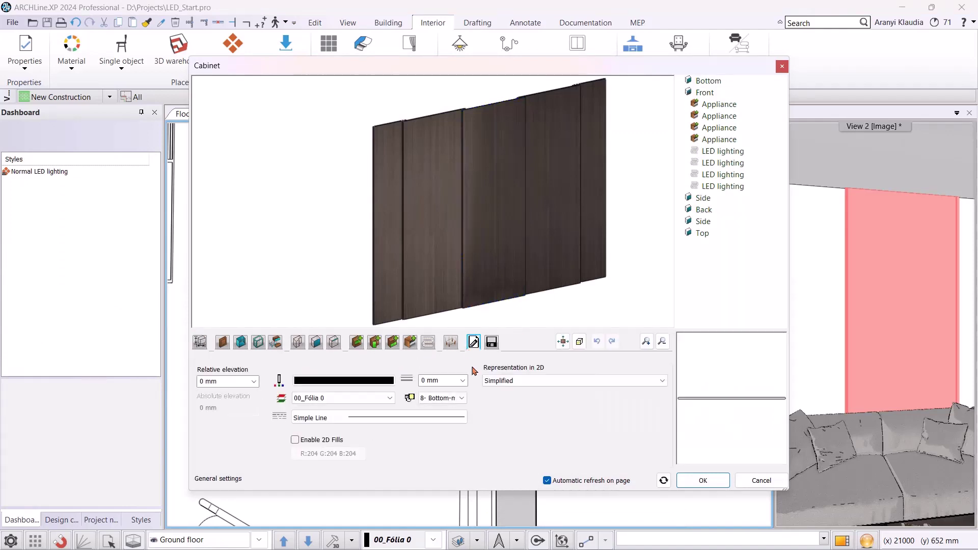
pyautogui.click(514, 381)
pyautogui.click(501, 422)
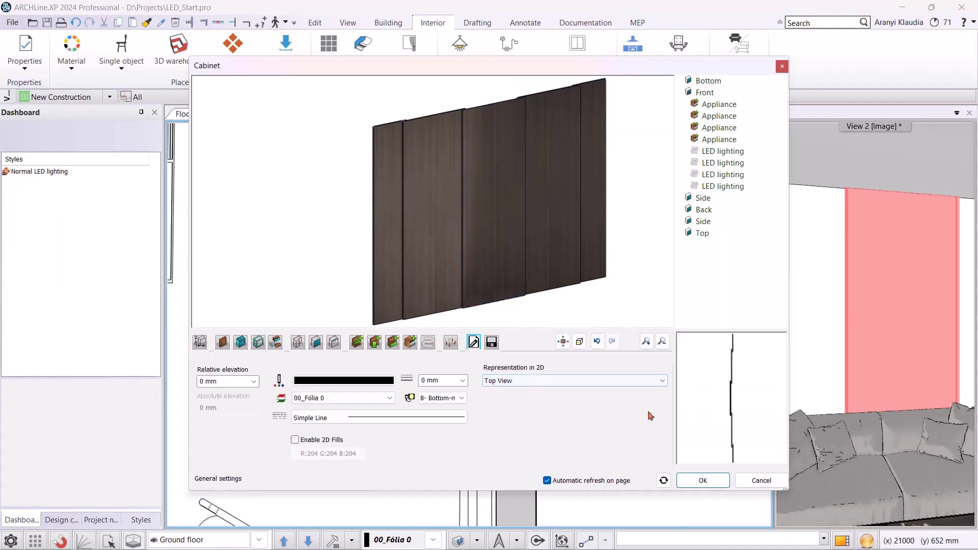
pyautogui.click(703, 480)
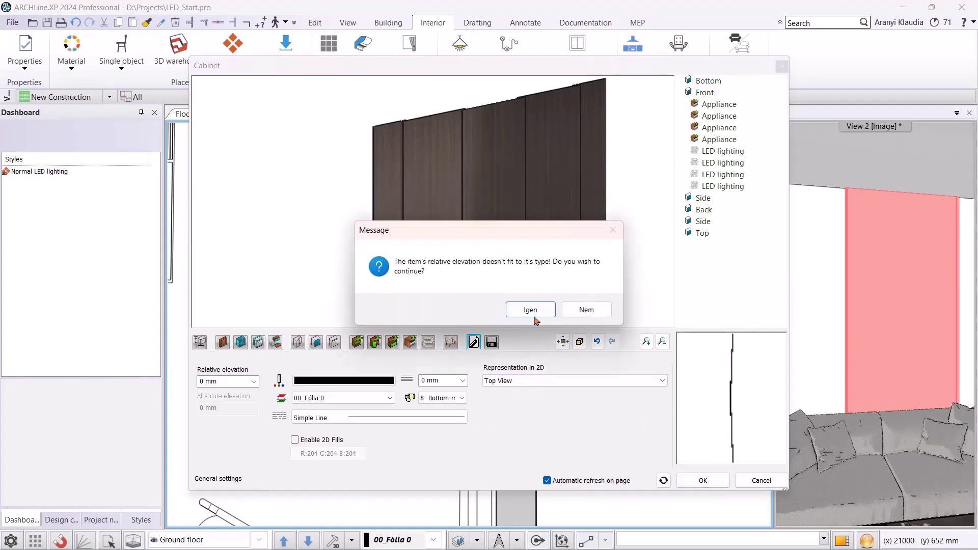
pyautogui.click(533, 316)
# Move the cabinet from its base point onto the wall face, then view the living room in 3D
pyautogui.click(503, 363)
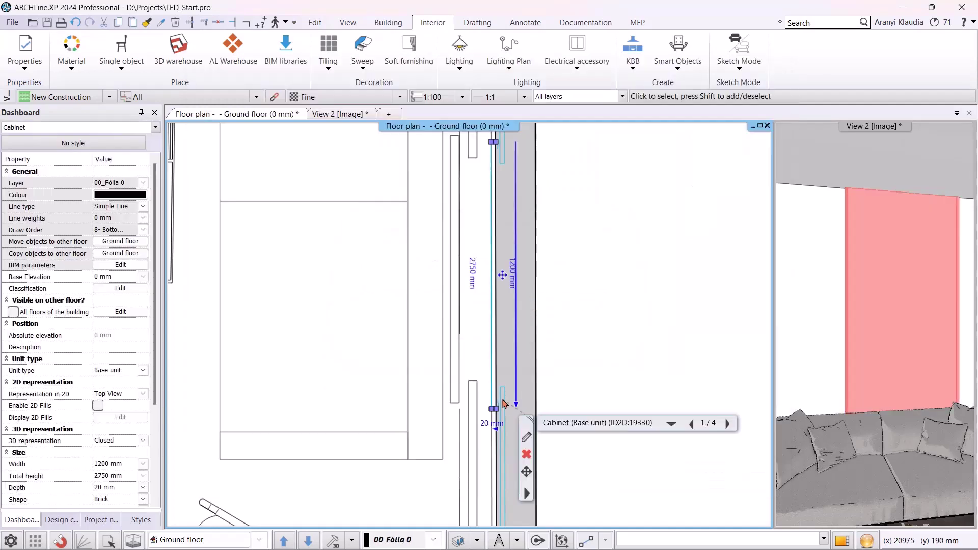
pyautogui.moveTo(528, 473)
pyautogui.click(590, 212)
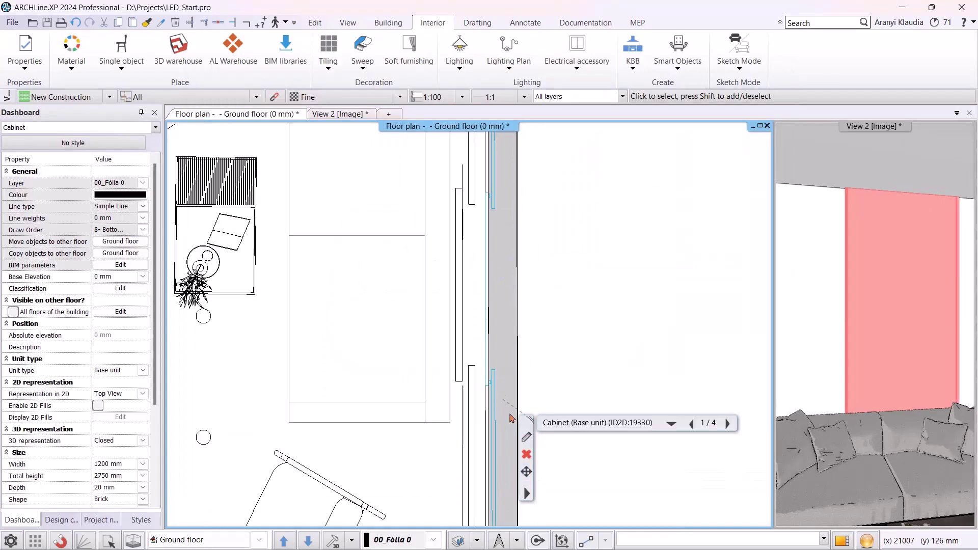
pyautogui.scroll(-3, 471, 346)
pyautogui.scroll(2, 473, 387)
pyautogui.click(473, 411)
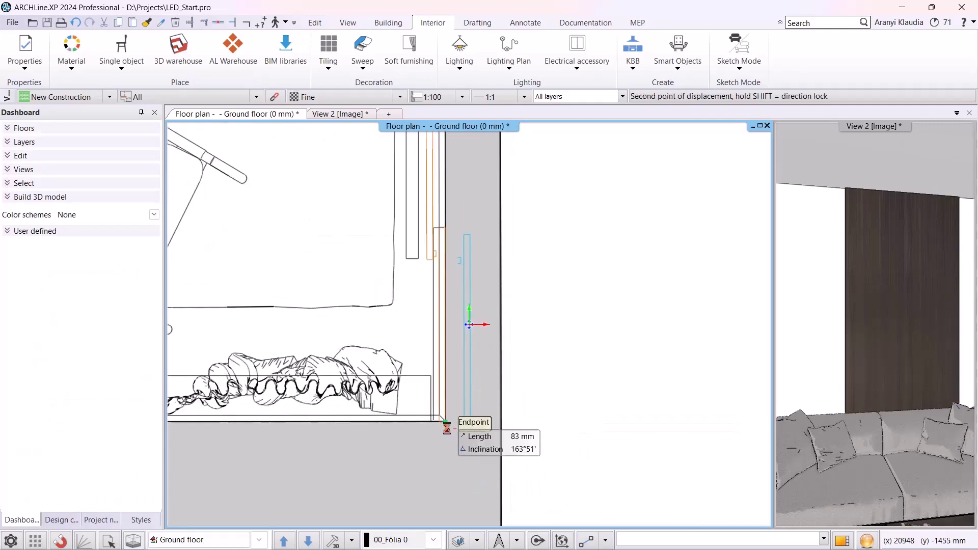
pyautogui.click(448, 424)
pyautogui.scroll(-3, 447, 424)
pyautogui.click(341, 113)
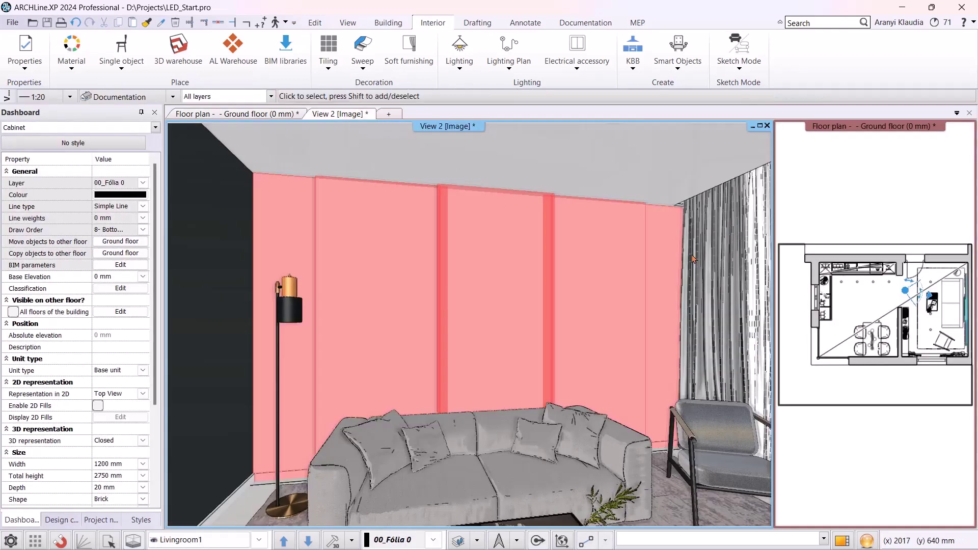